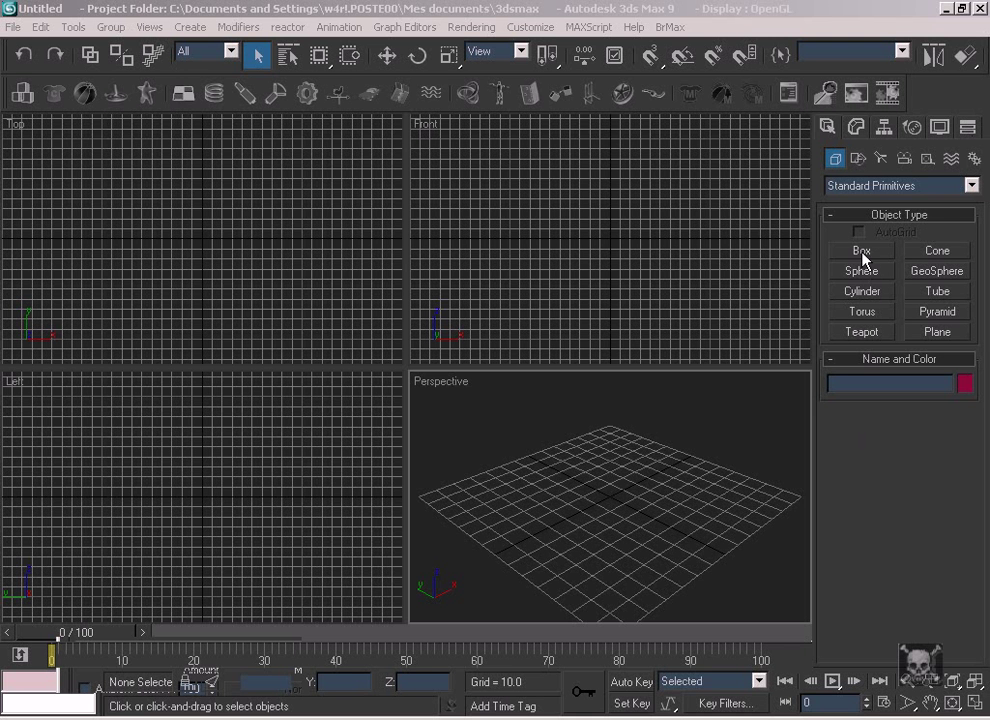
Step: Draw a thin square box slab on the grid as the floor
left_click(860, 232)
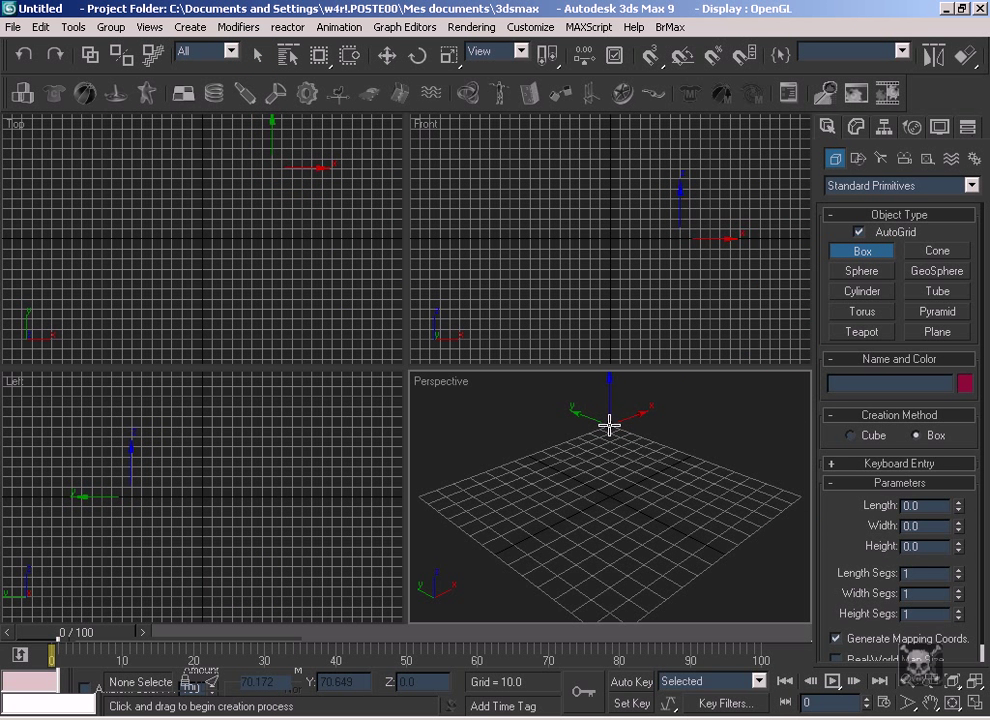
left_click_drag(610, 424, 615, 642)
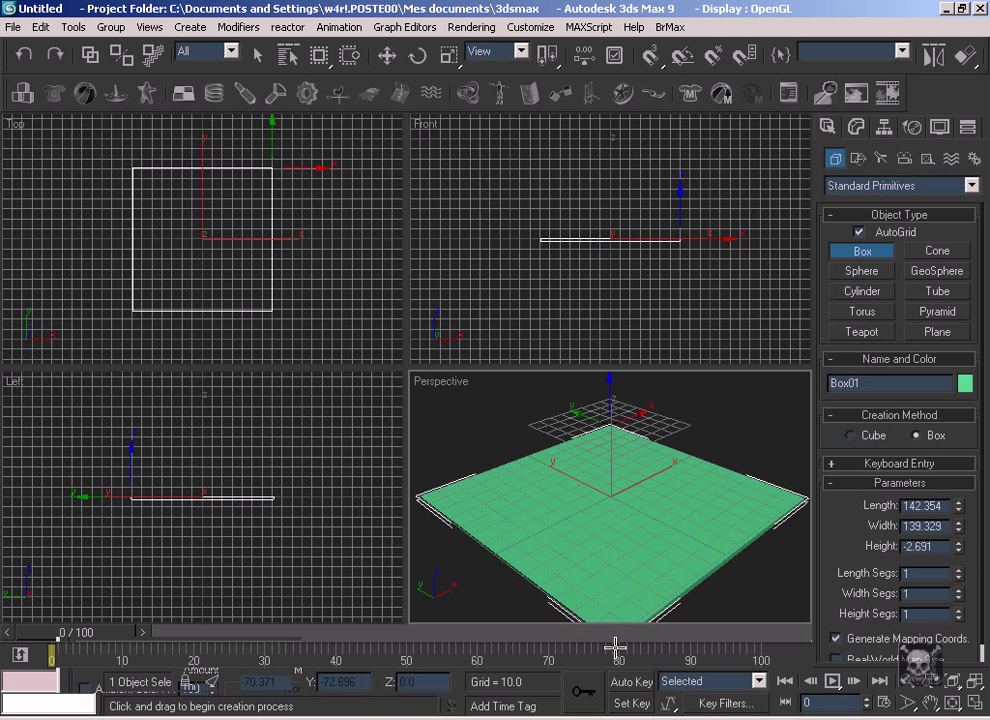
left_click(615, 642)
right_click(620, 530)
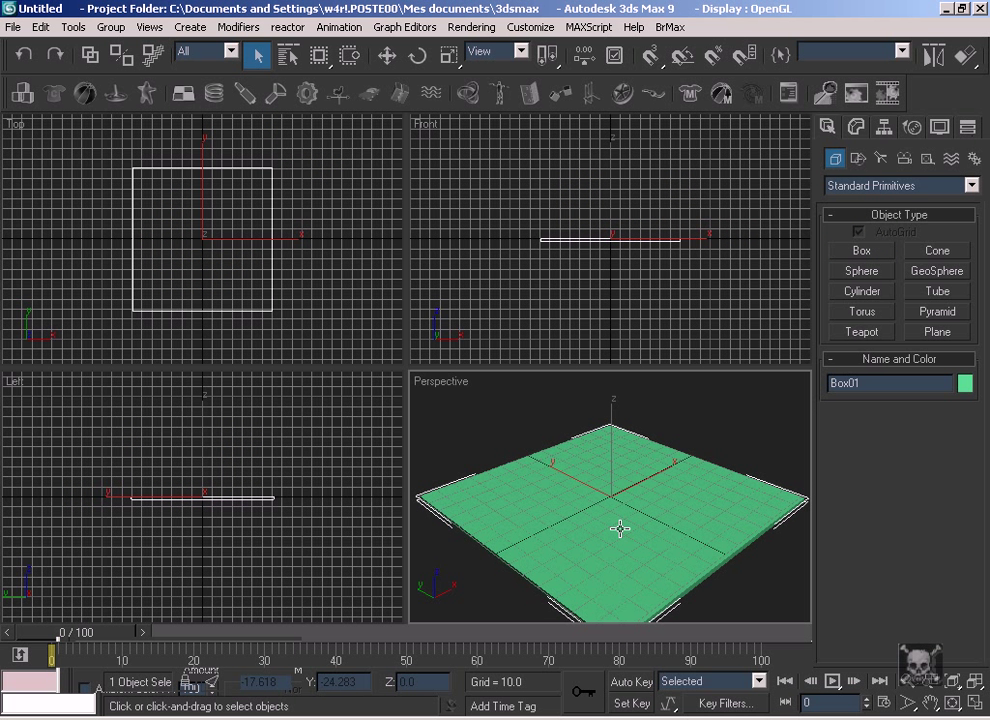
Step: Clone the floor slab as an independent copy named Box02
right_click(620, 538)
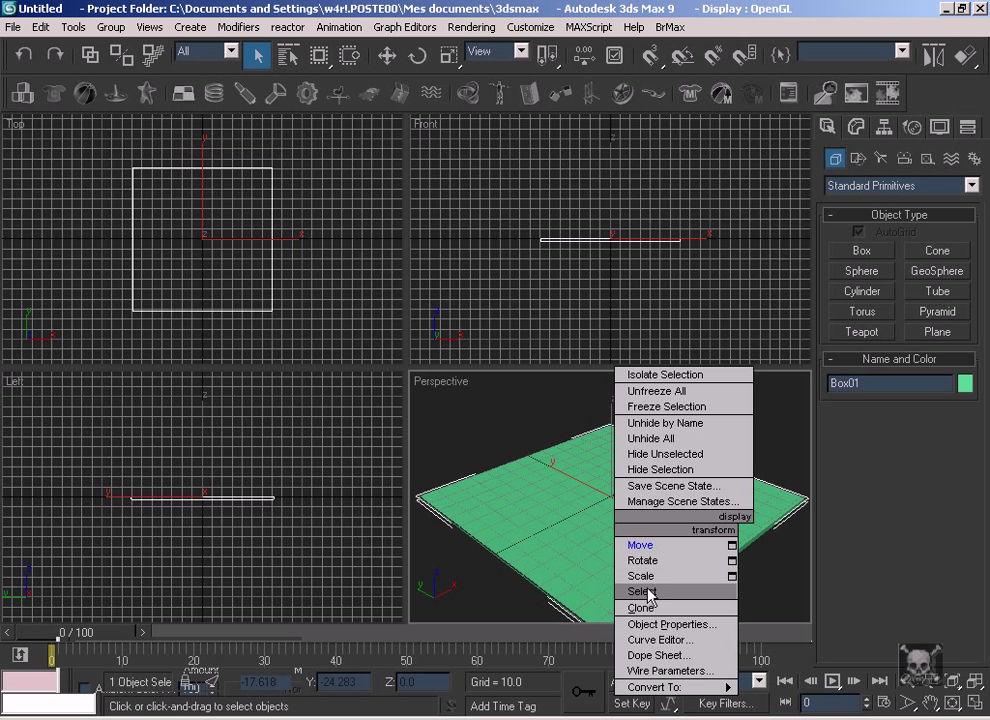
left_click(648, 610)
left_click(437, 316)
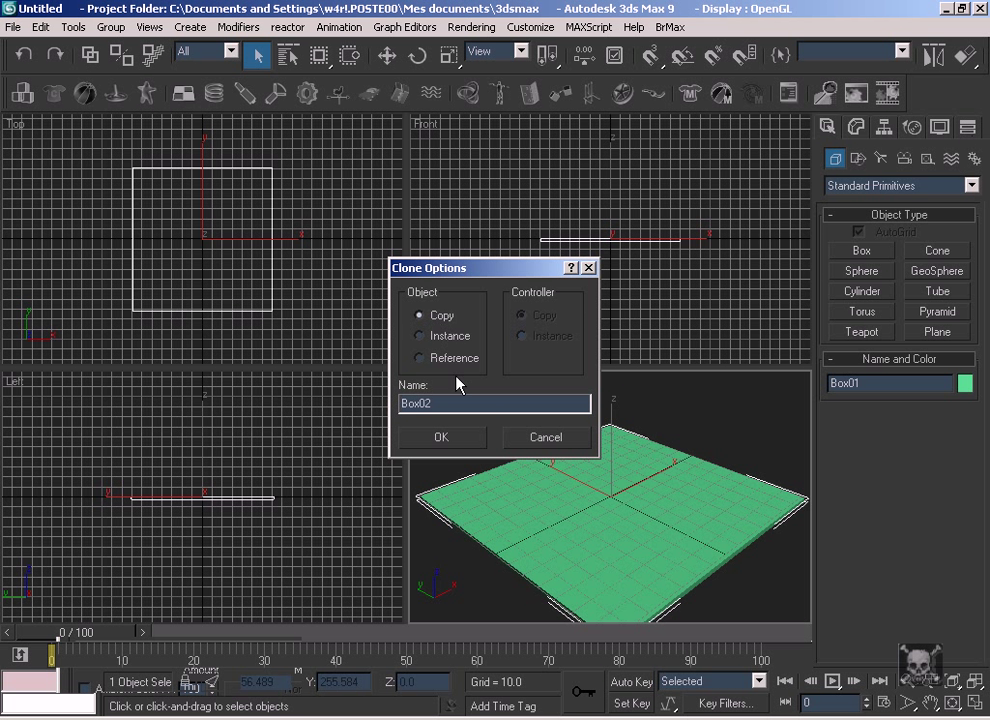
left_click(456, 441)
right_click(584, 472)
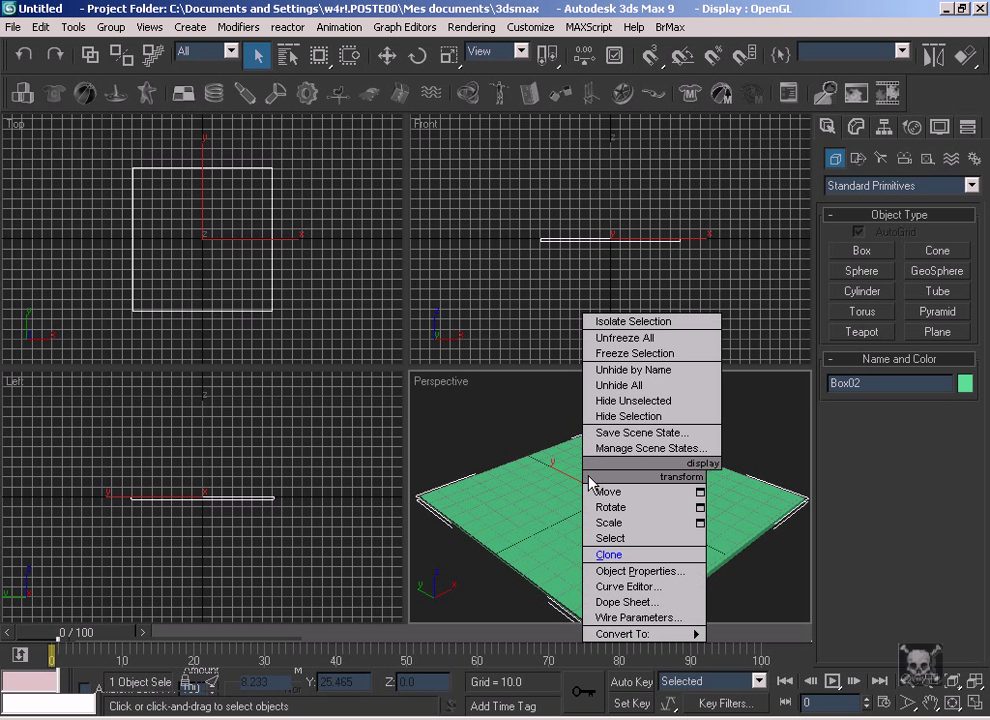
Step: Rotate Box02 90° about Y and move it to the floor's edge as a wall
left_click(608, 507)
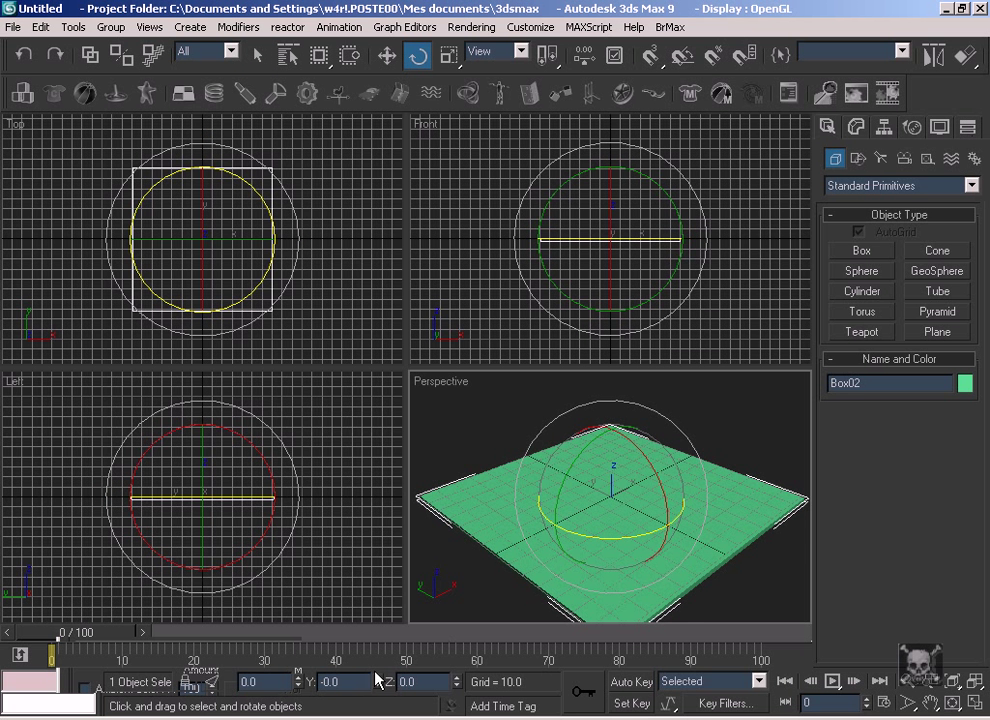
left_click_drag(337, 681, 310, 680)
type("90")
key("Return")
right_click(641, 462)
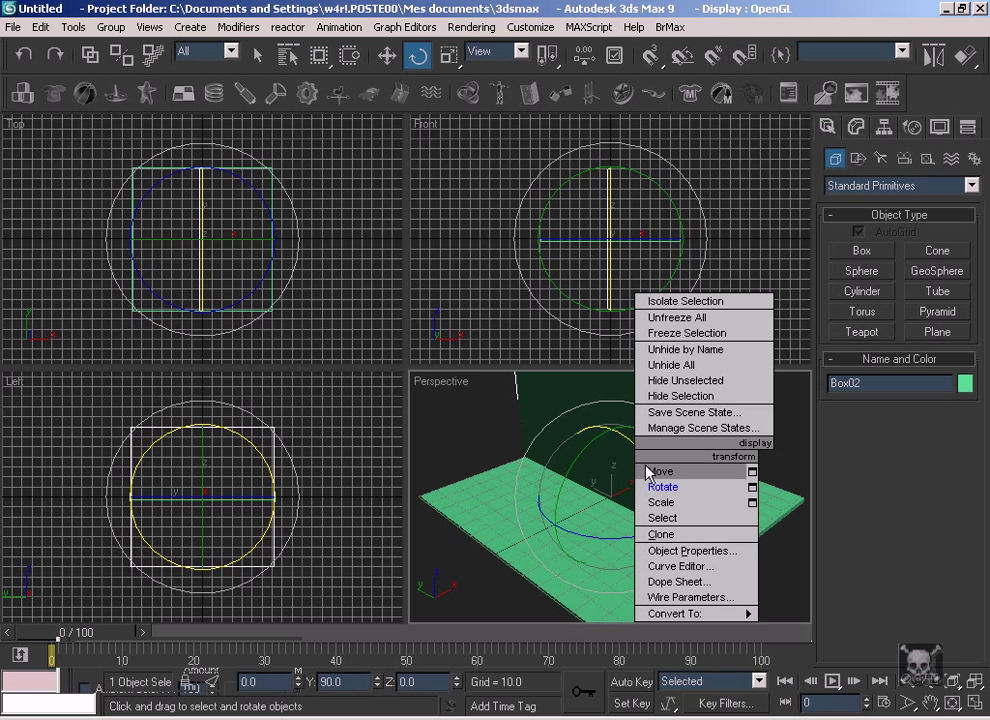
left_click(668, 472)
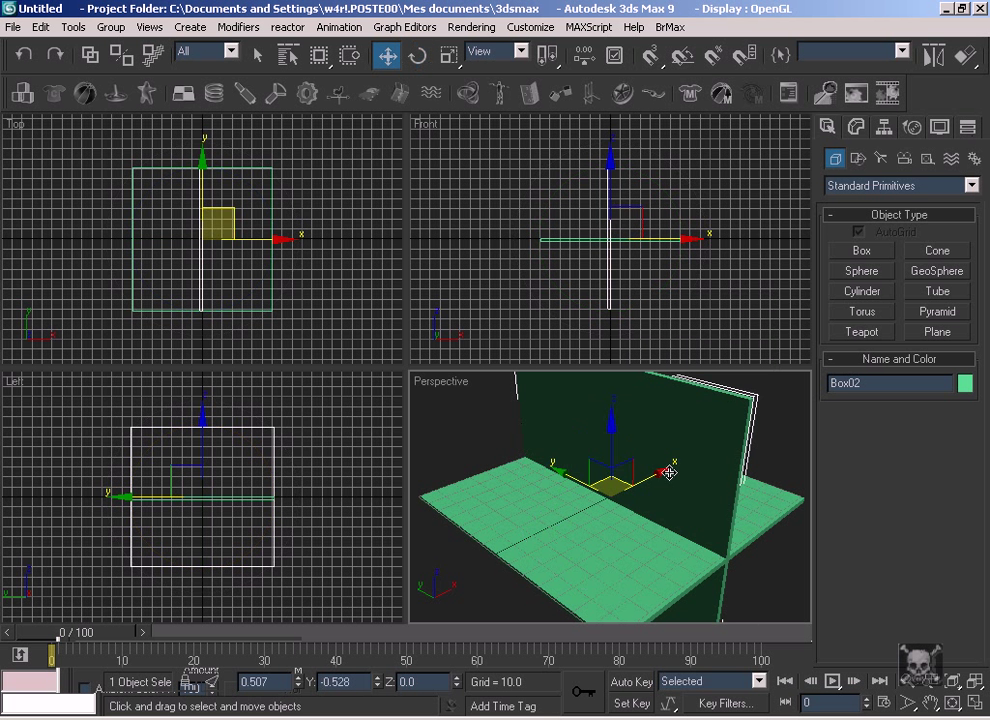
mouse_move(668, 472)
left_mouse_down()
mouse_move(737, 447)
mouse_move(689, 287)
left_mouse_up()
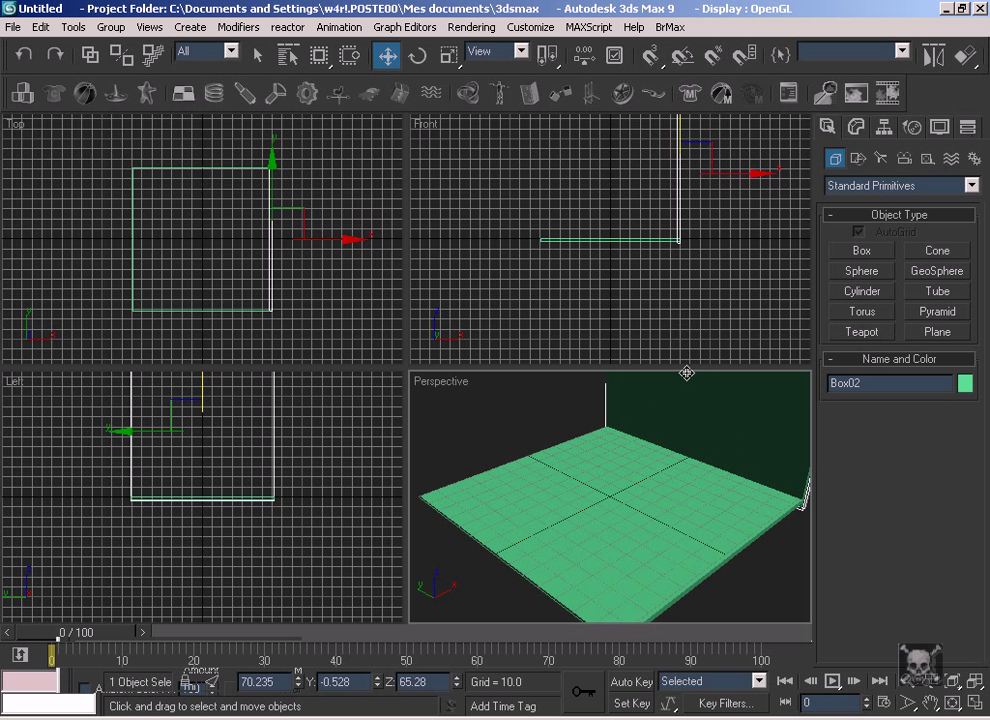
left_click(862, 251)
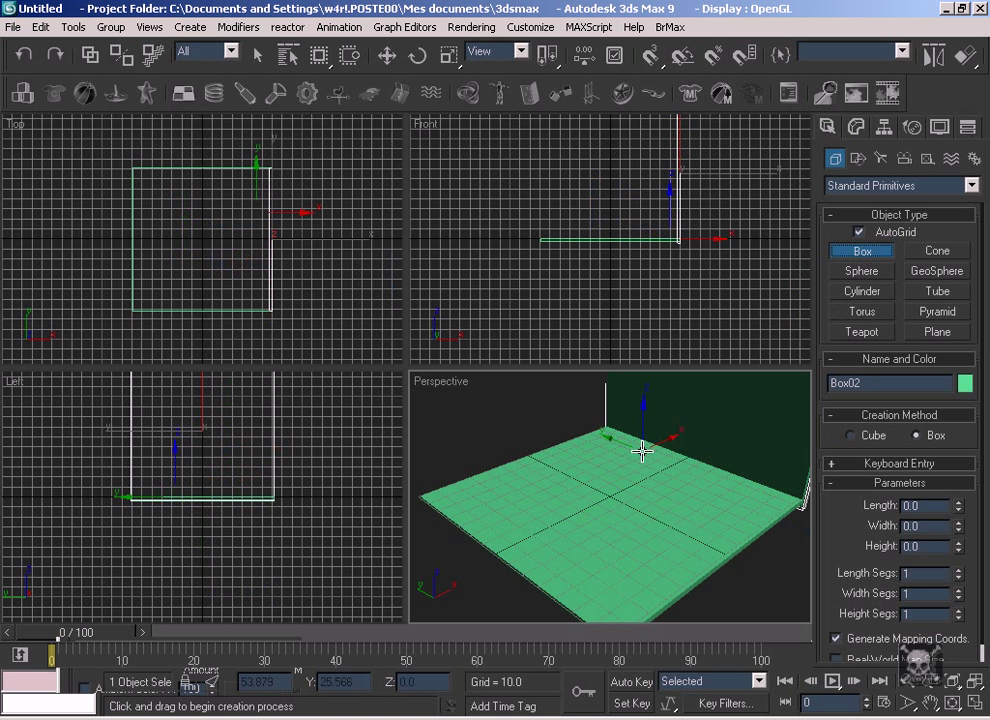
Step: Draw Box03, 35.044 × 20.751 × 18.237, on the floor in front of the wall
left_click_drag(601, 442, 625, 455)
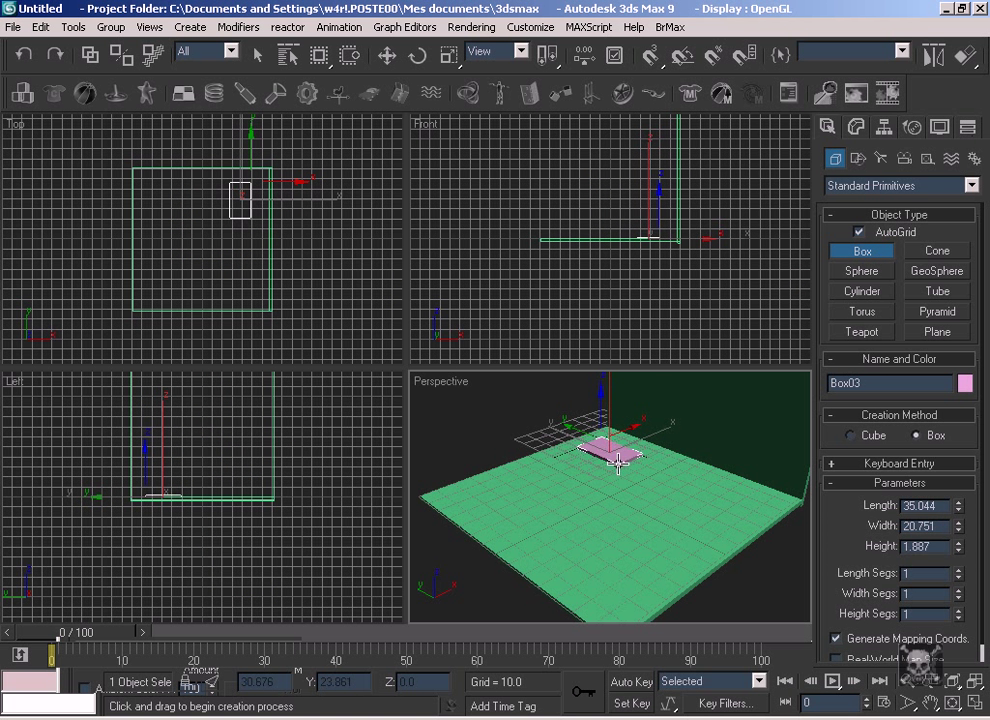
left_click(618, 437)
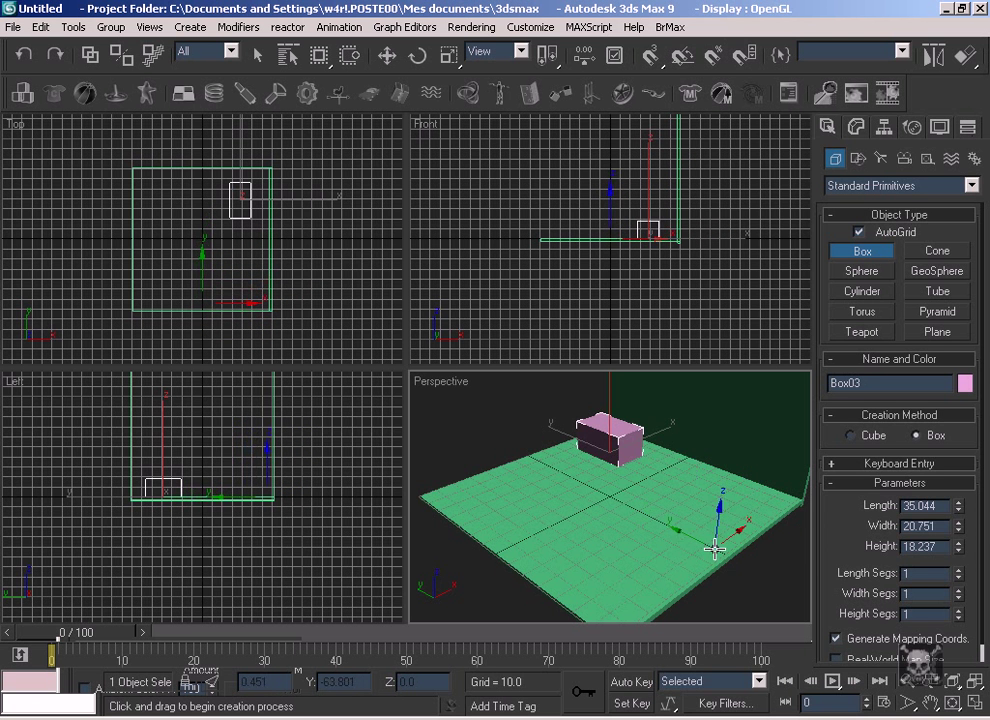
key("F3")
key("F3")
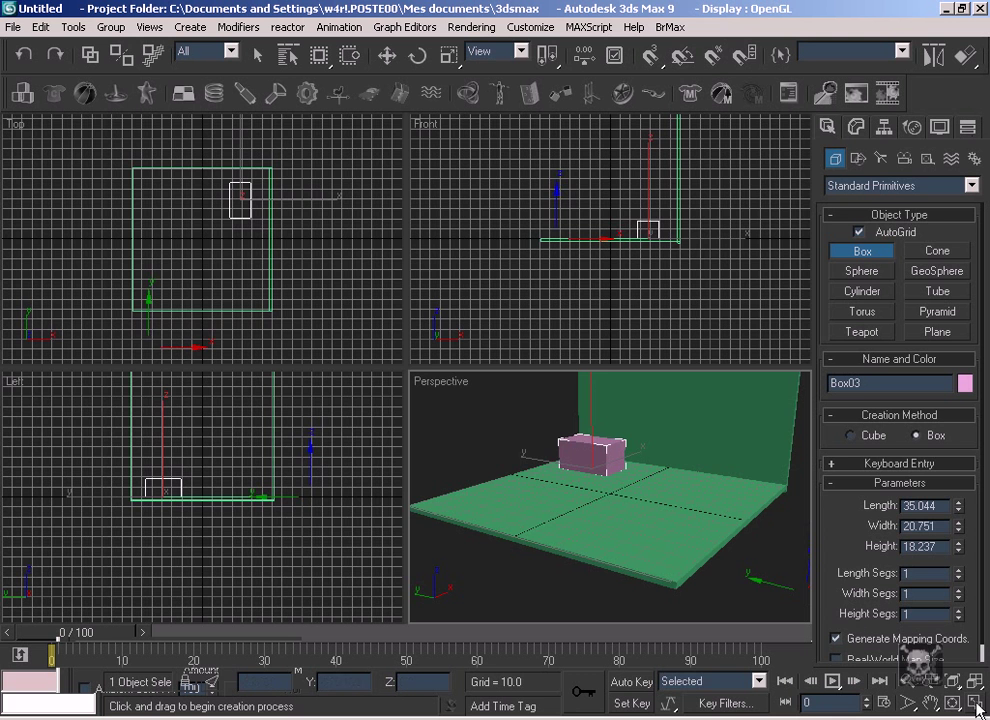
key("alt+w")
middle_click_drag(521, 347, 557, 451)
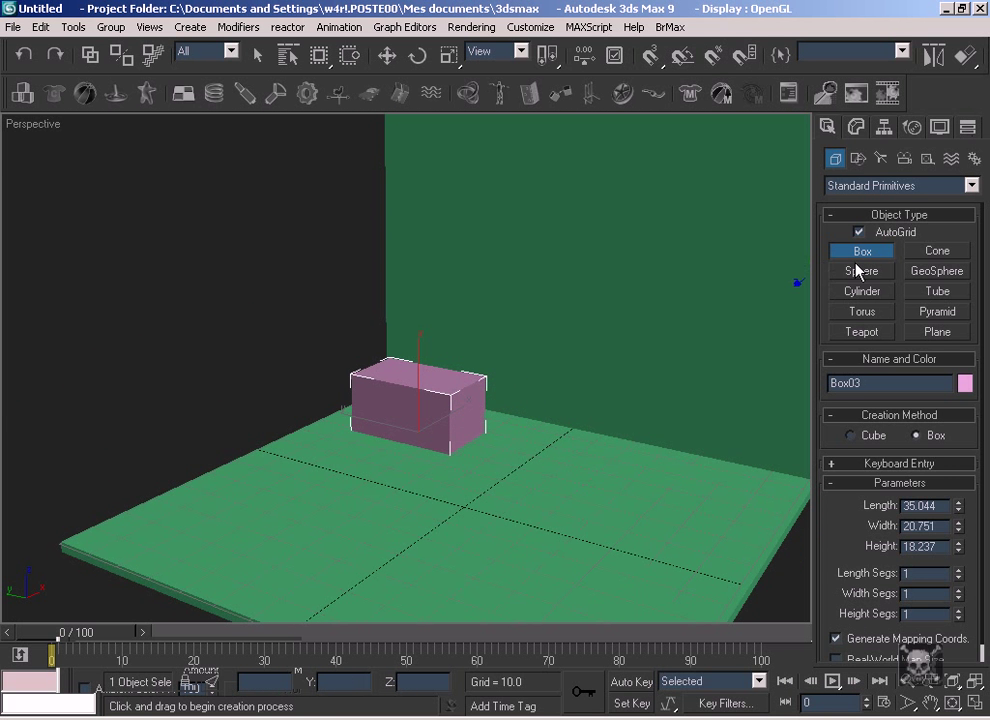
key("alt+w")
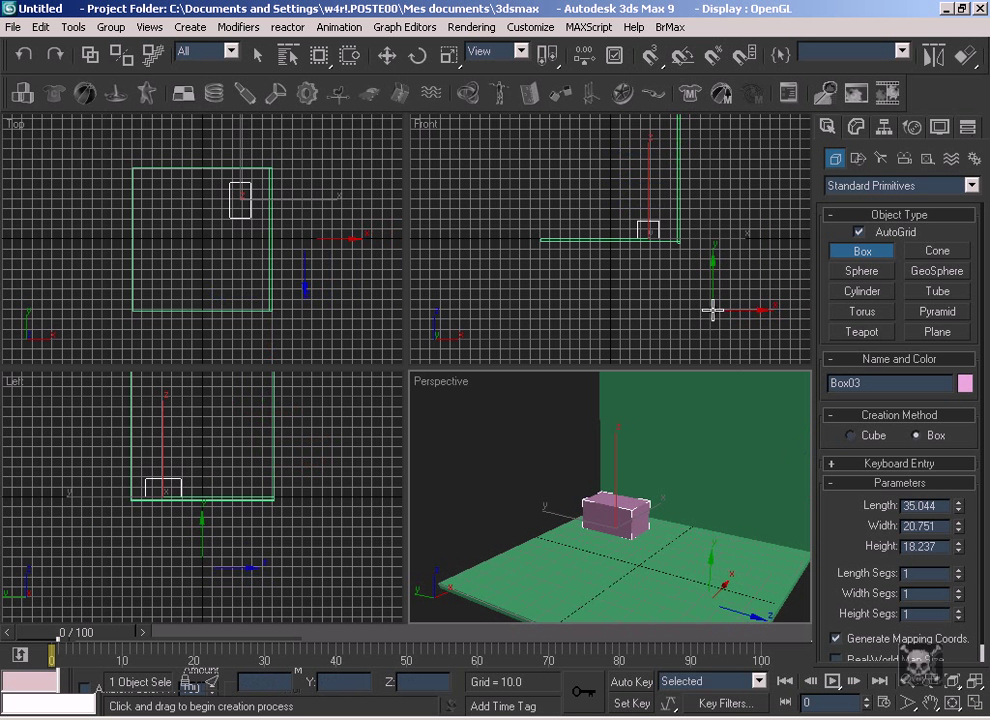
Step: Place a target camera in the Top view aimed across the floor toward the wall
left_click(903, 160)
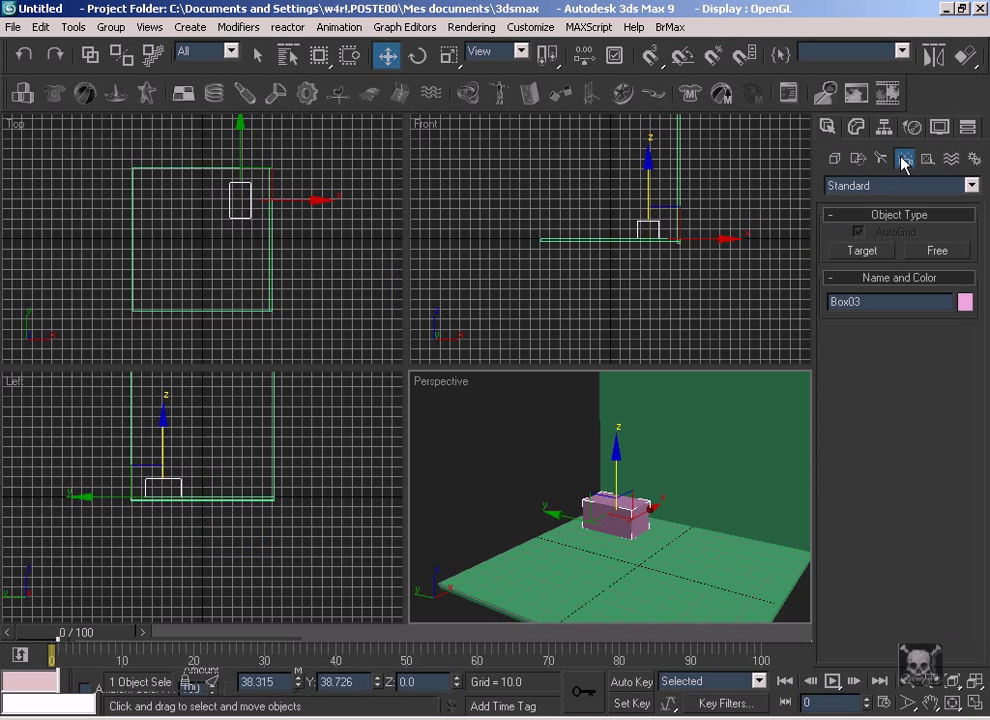
left_click(860, 251)
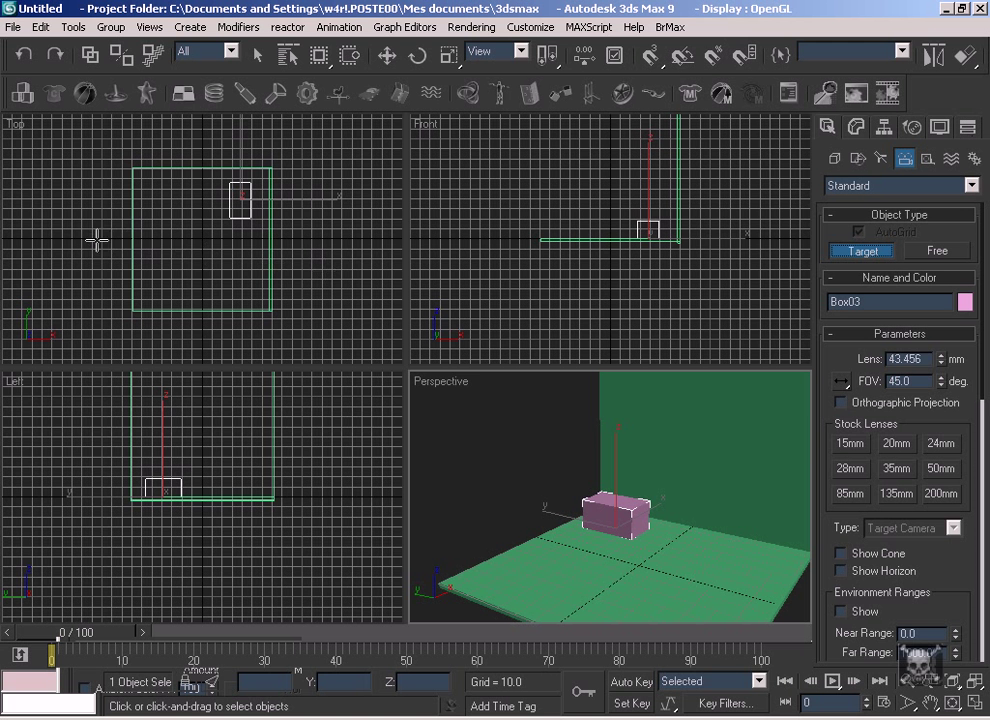
left_click_drag(88, 234, 268, 234)
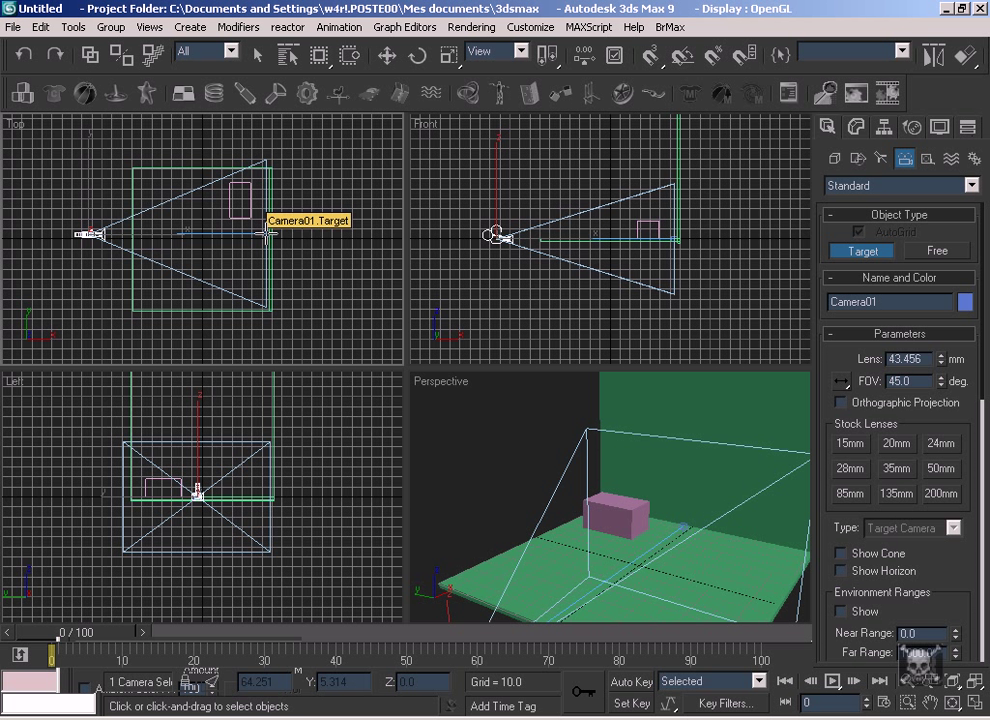
right_click(90, 234)
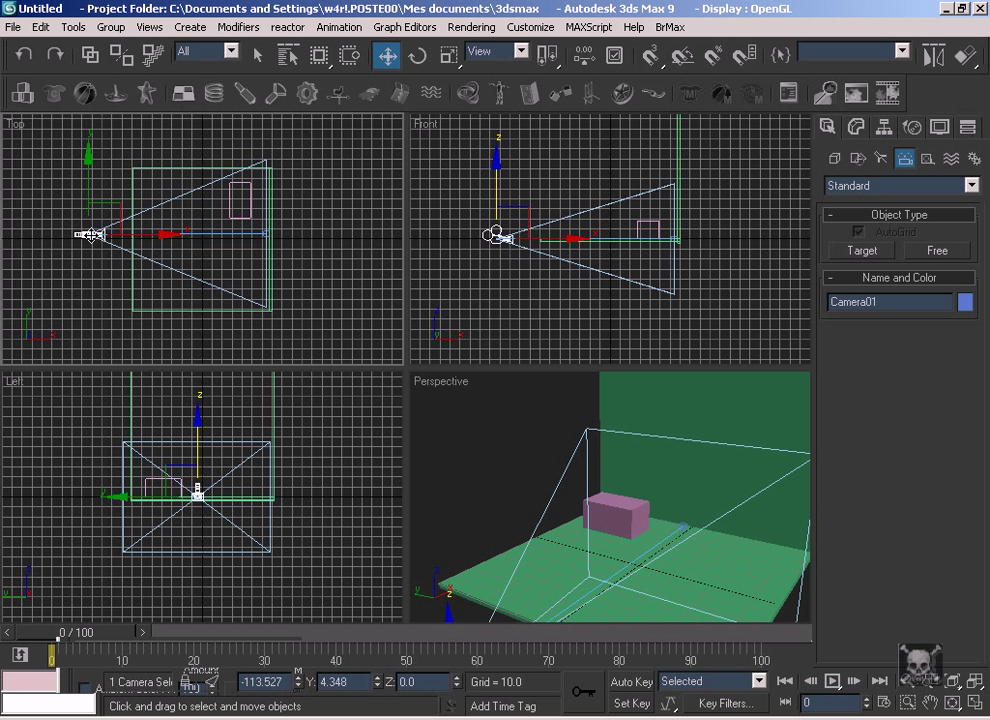
Step: Raise Camera01 in the Front view to about Z 14.517
left_click(494, 235)
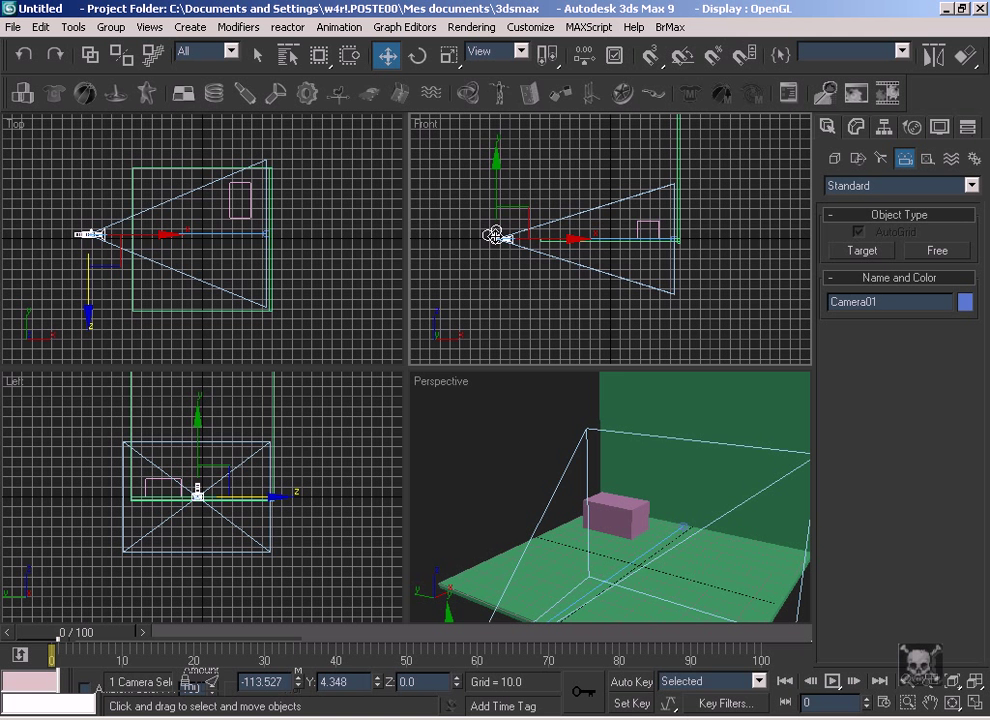
right_click(494, 236)
left_click(510, 253)
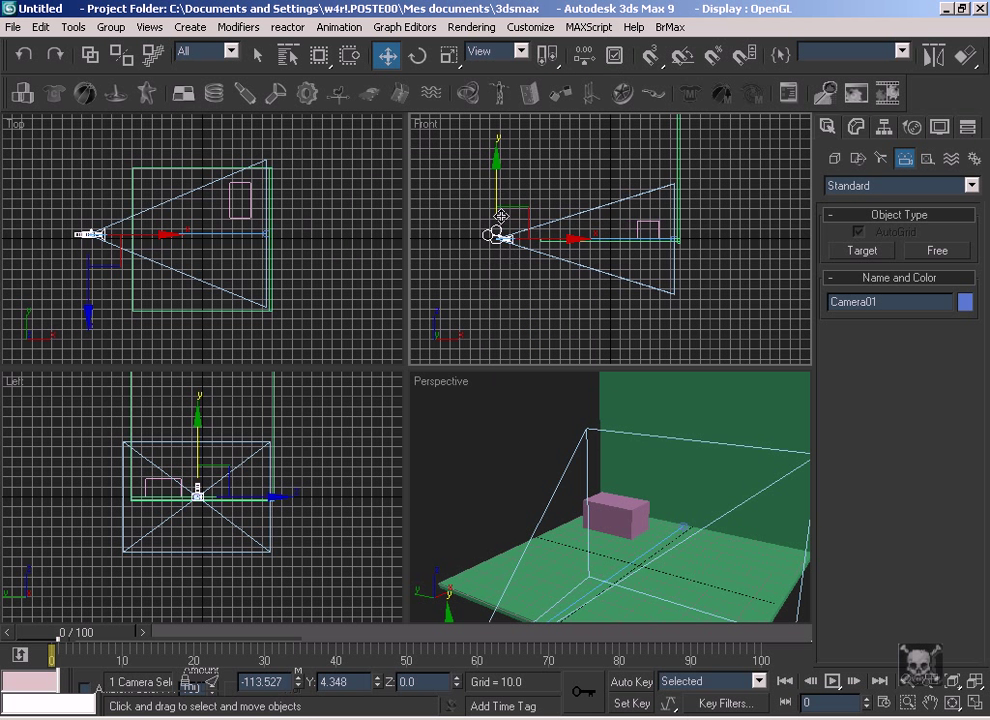
left_click_drag(497, 190, 470, 160)
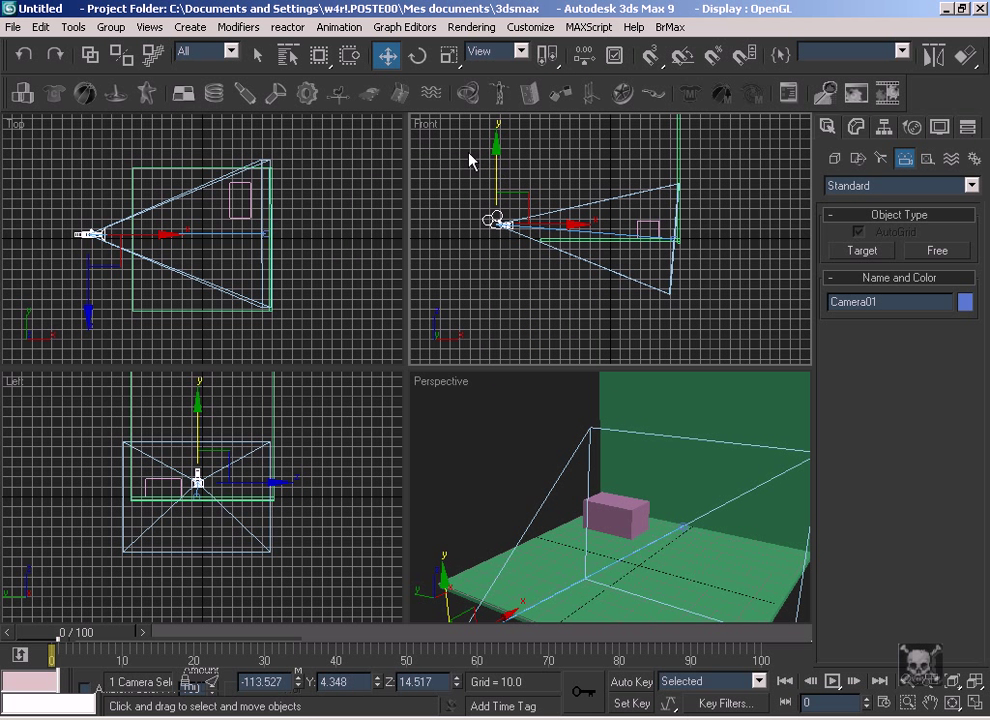
Step: Show a viewport through Camera01 shaded, and raise the camera to Z 28.978
right_click(428, 128)
mouse_move(488, 131)
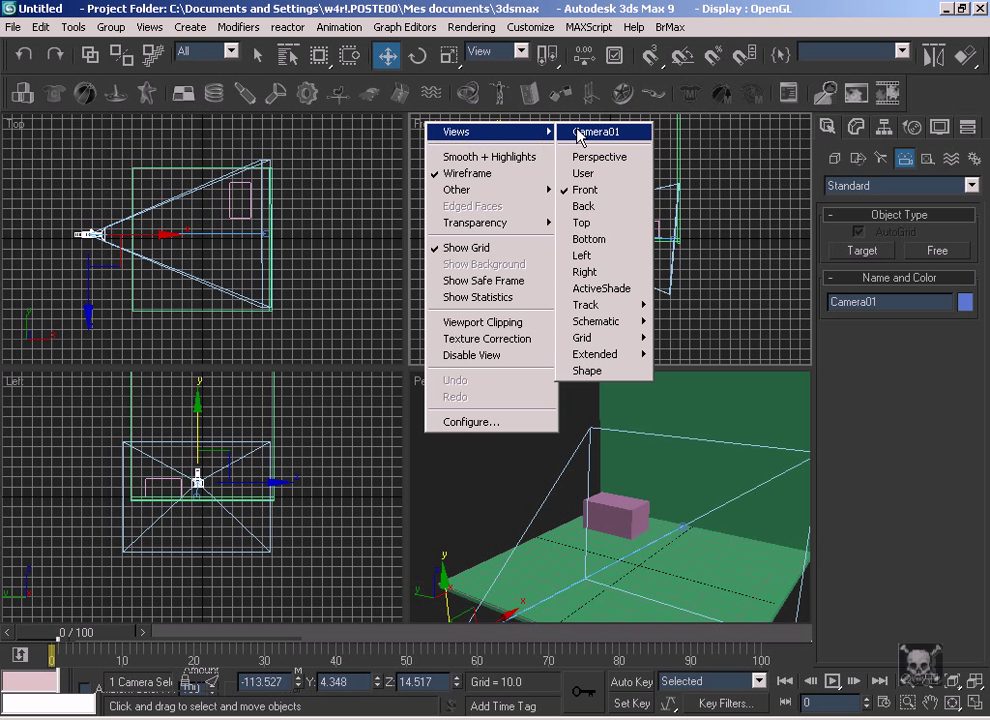
left_click(596, 134)
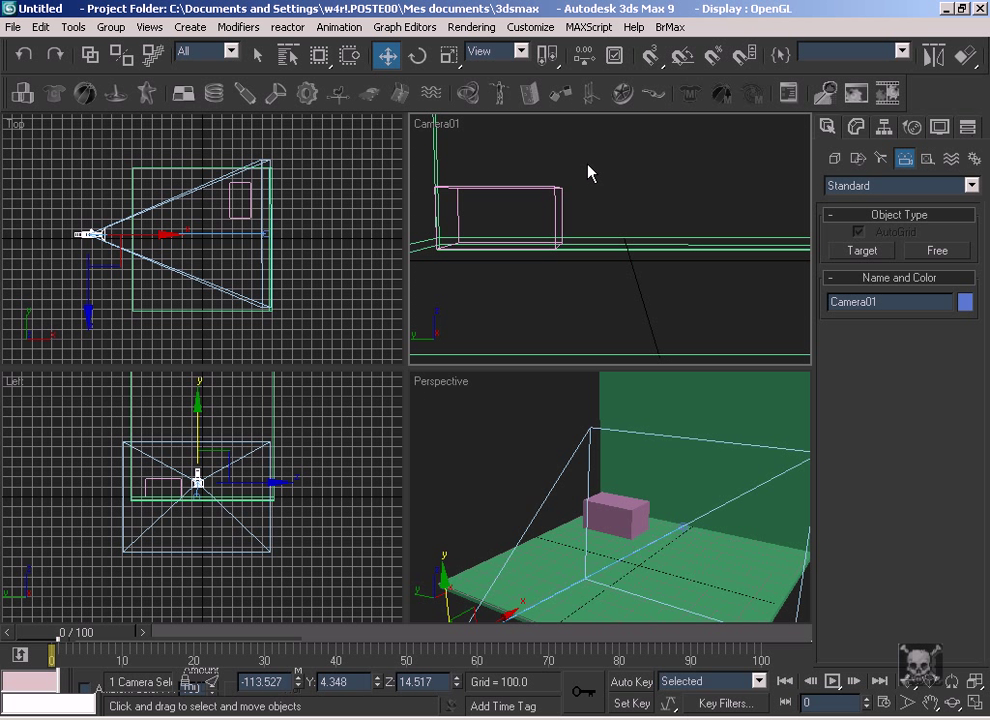
key("F3")
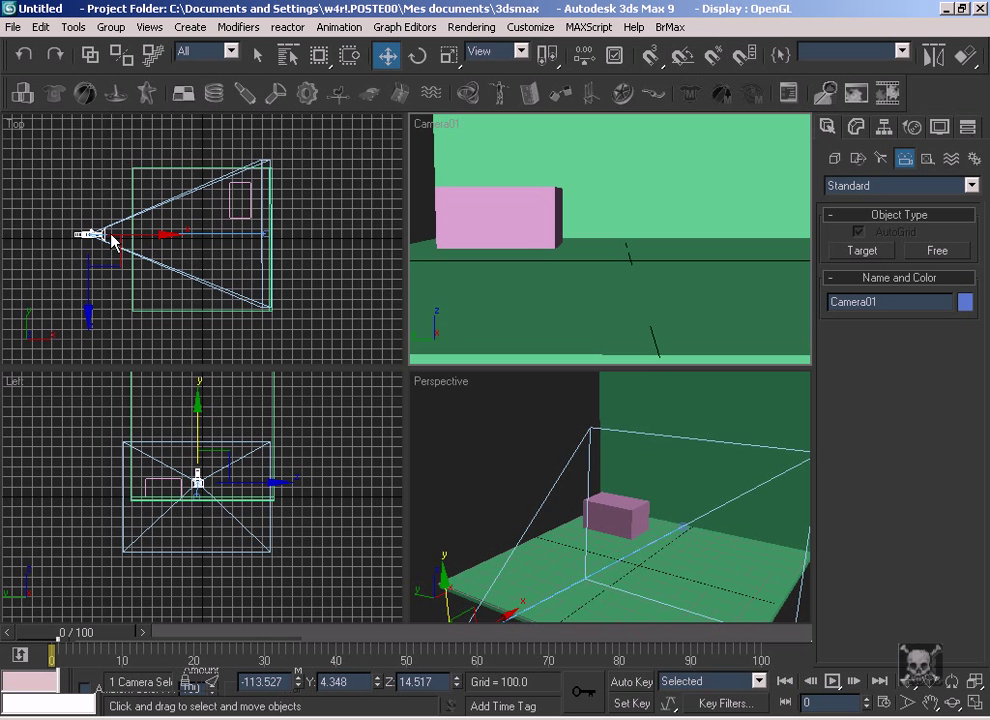
right_click(101, 300)
left_click_drag(197, 470, 197, 422)
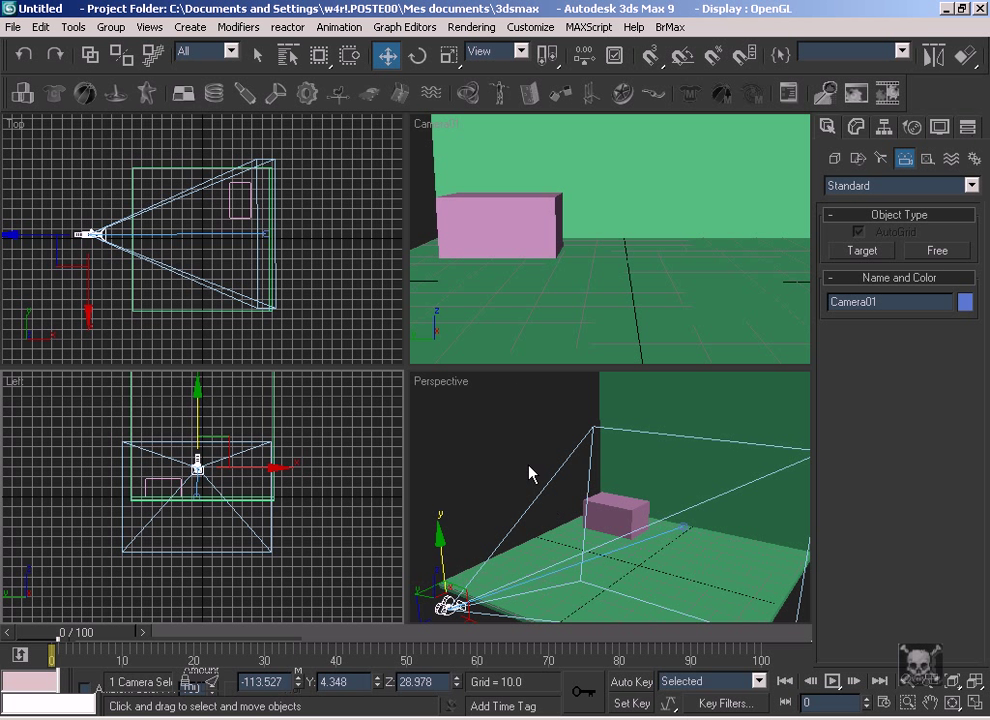
Step: Load the Bricks_Bricks brick materials into the first two Material Editor slots
key("m")
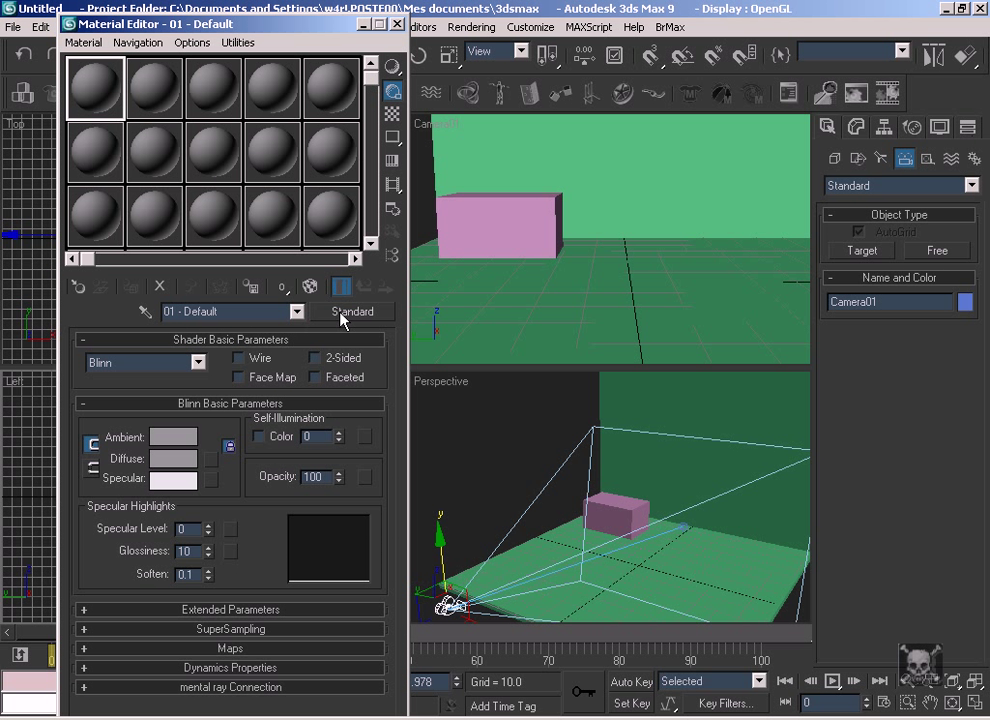
left_click(341, 312)
left_click(806, 150)
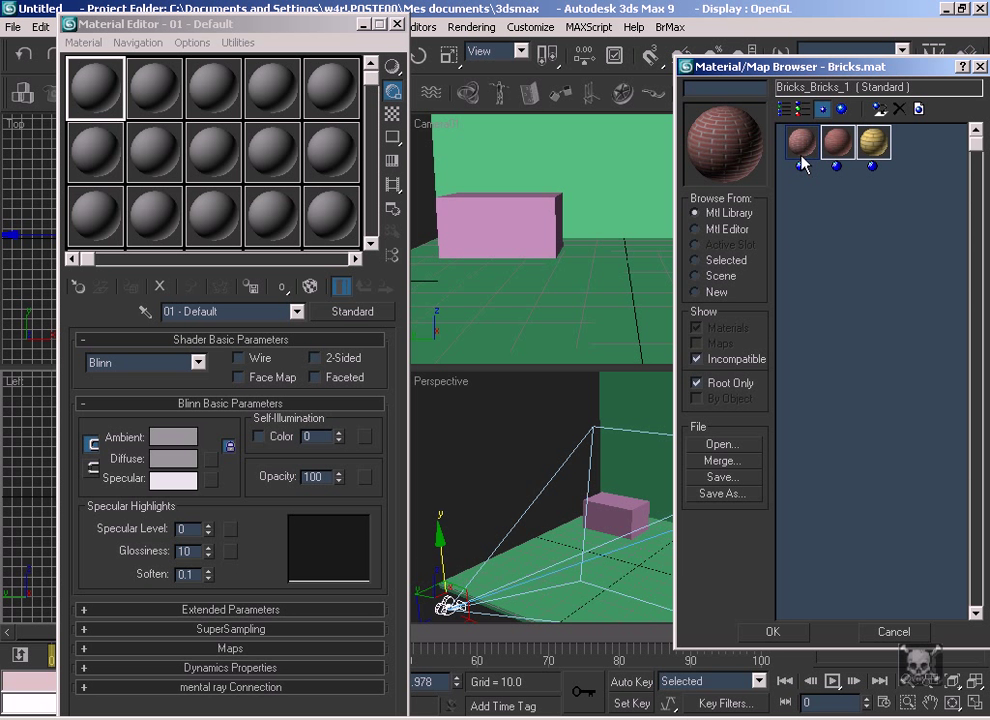
double_click(806, 146)
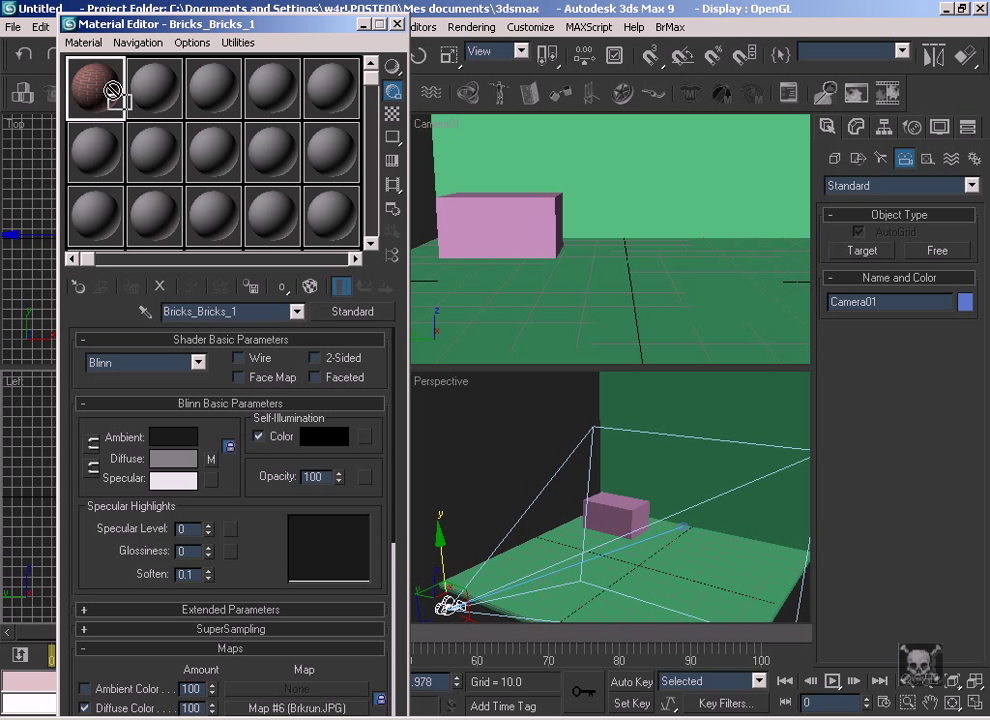
left_click(160, 98)
left_click_drag(95, 88, 153, 114)
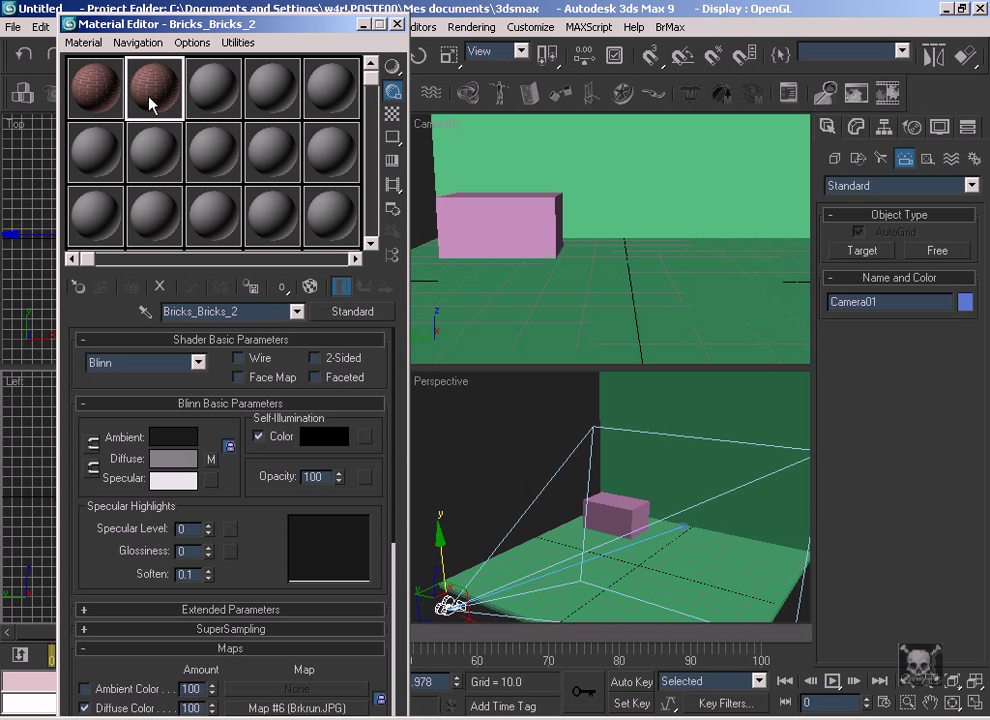
Step: Apply Bricks_Bricks_2 to the wall and floor and Bricks_Bricks_1 to the box
mouse_move(150, 105)
left_mouse_down()
mouse_move(597, 170)
mouse_move(621, 155)
left_mouse_up()
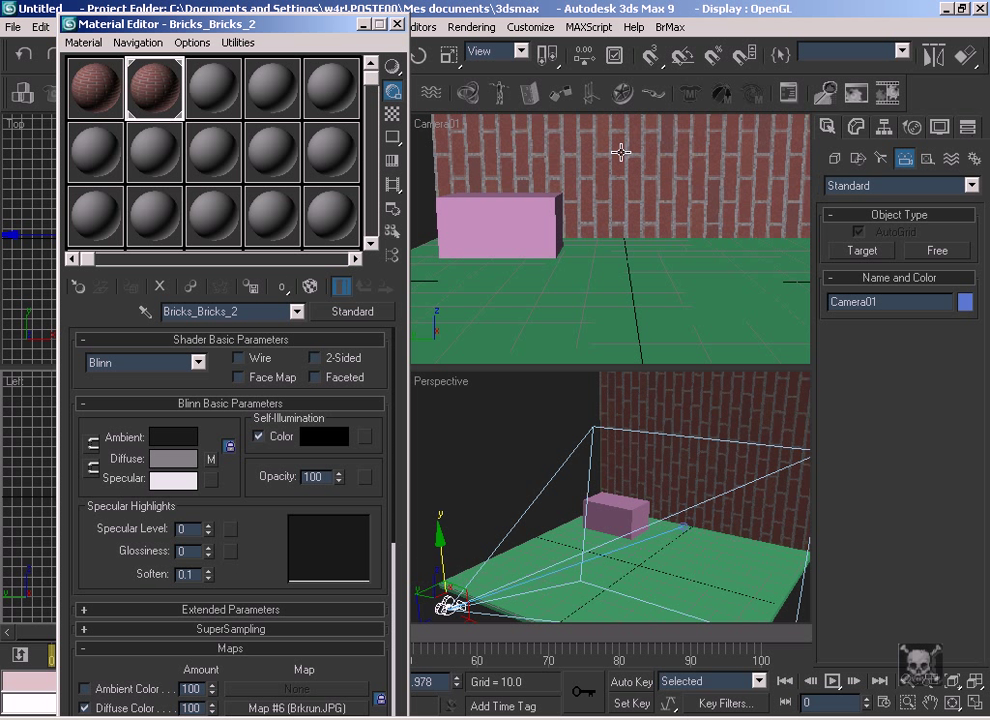
mouse_move(163, 95)
left_mouse_down()
mouse_move(486, 261)
mouse_move(693, 320)
mouse_move(696, 312)
left_mouse_up()
left_click(104, 104)
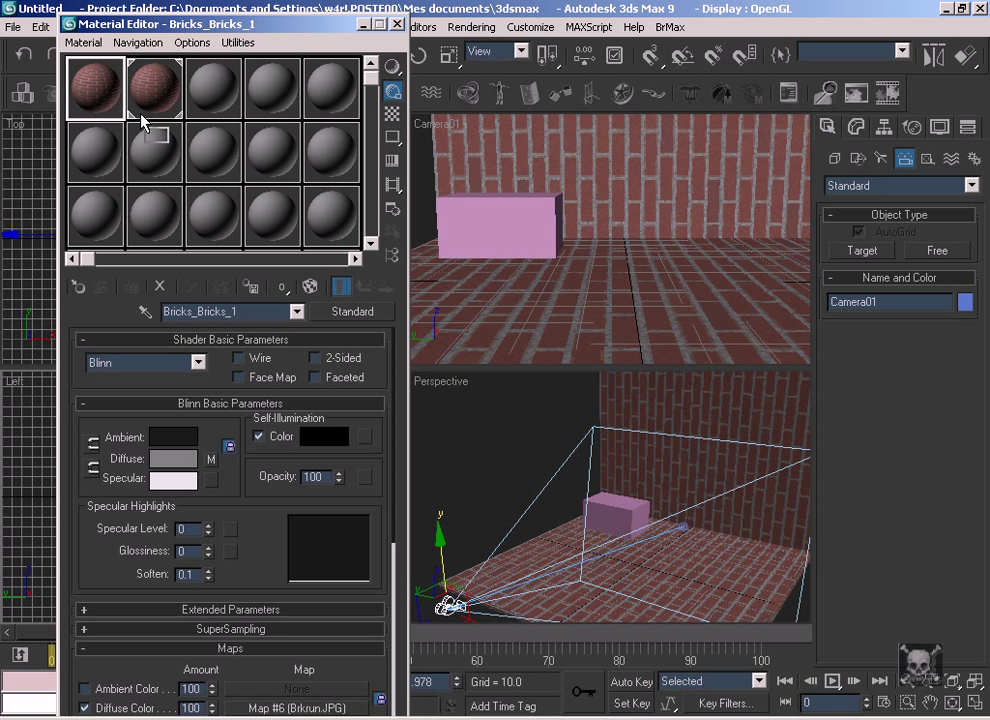
left_click_drag(95, 96, 484, 228)
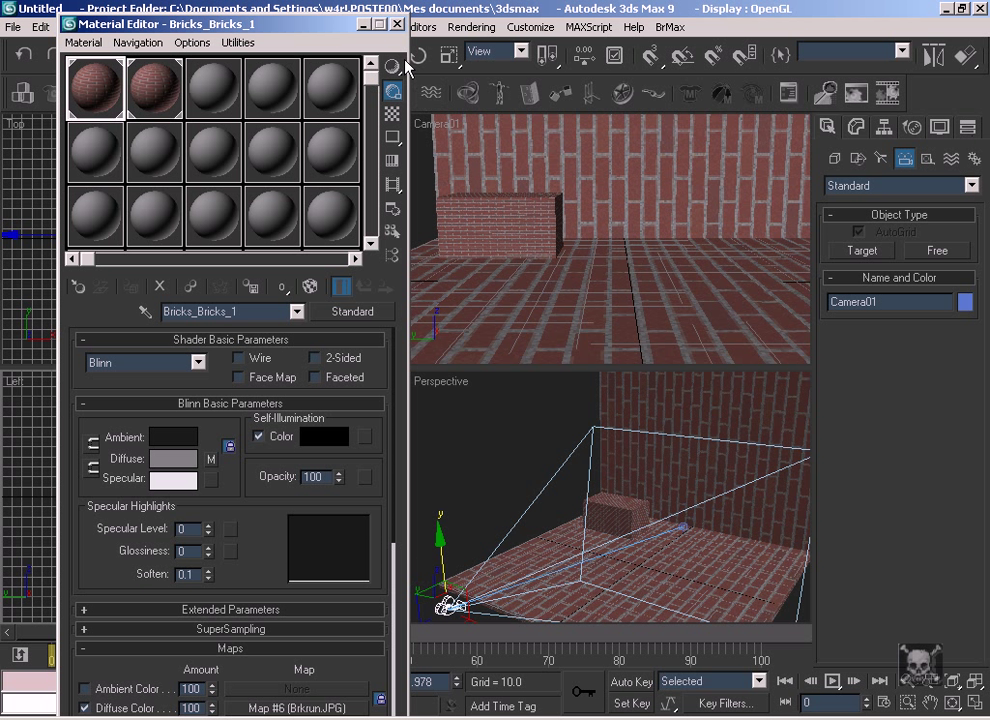
left_click(398, 24)
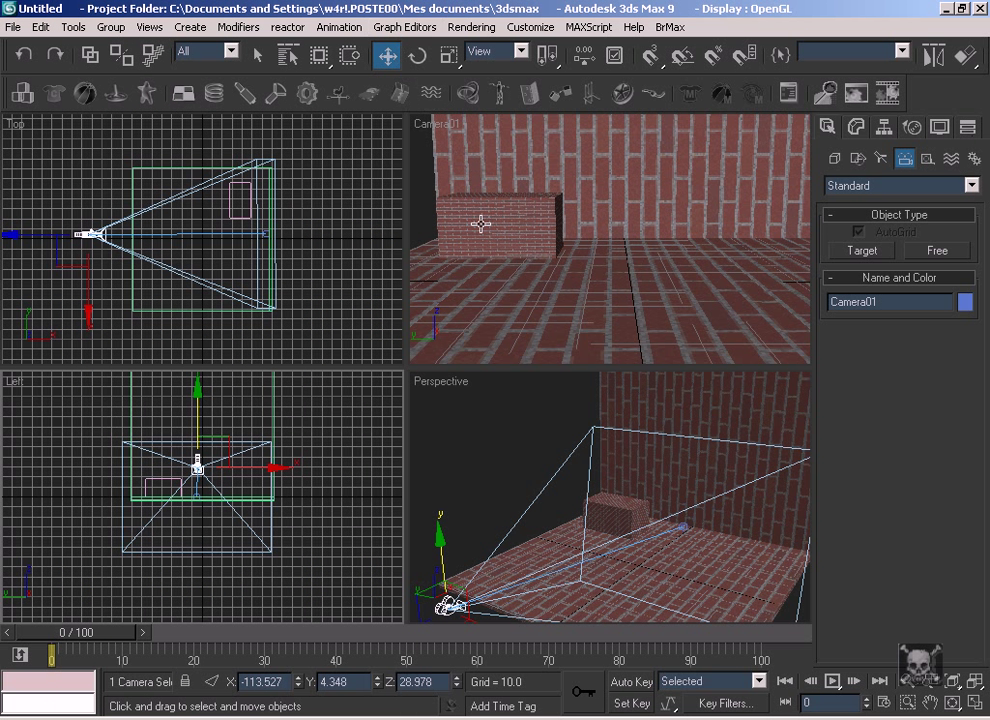
Step: Add a Camera Map modifier to the wall Box02, picking Camera01
left_click(566, 165)
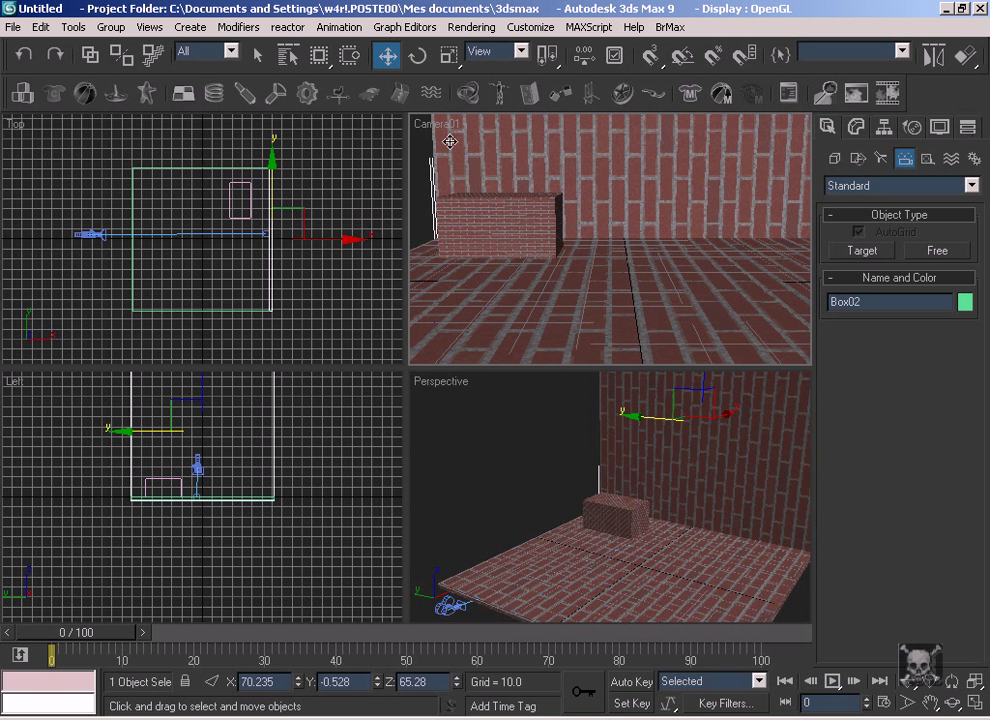
left_click(240, 28)
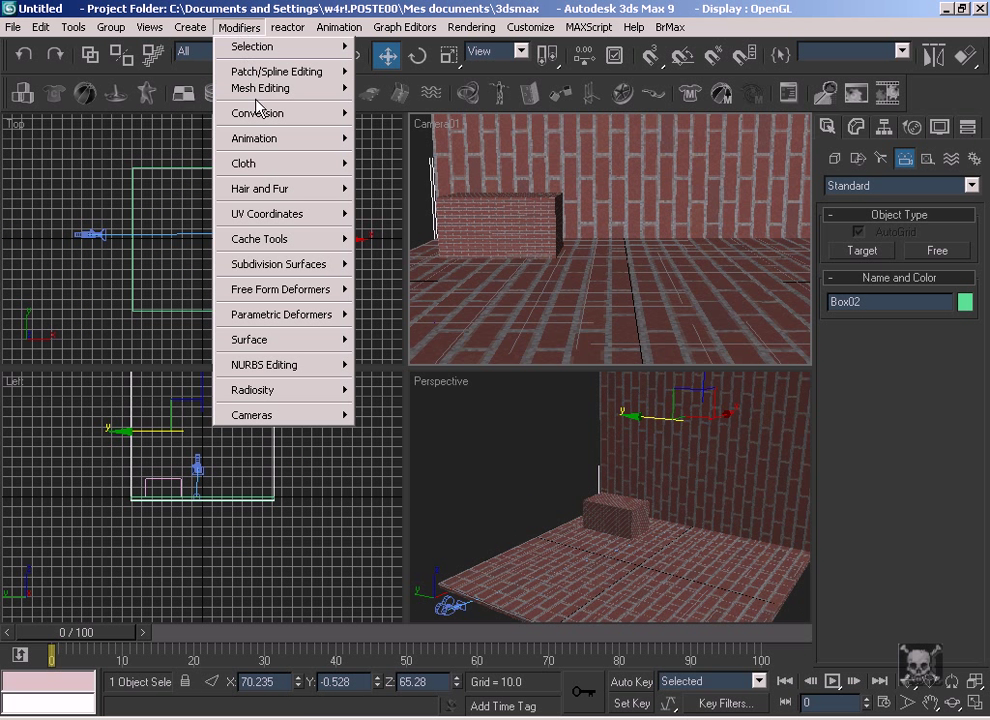
mouse_move(267, 214)
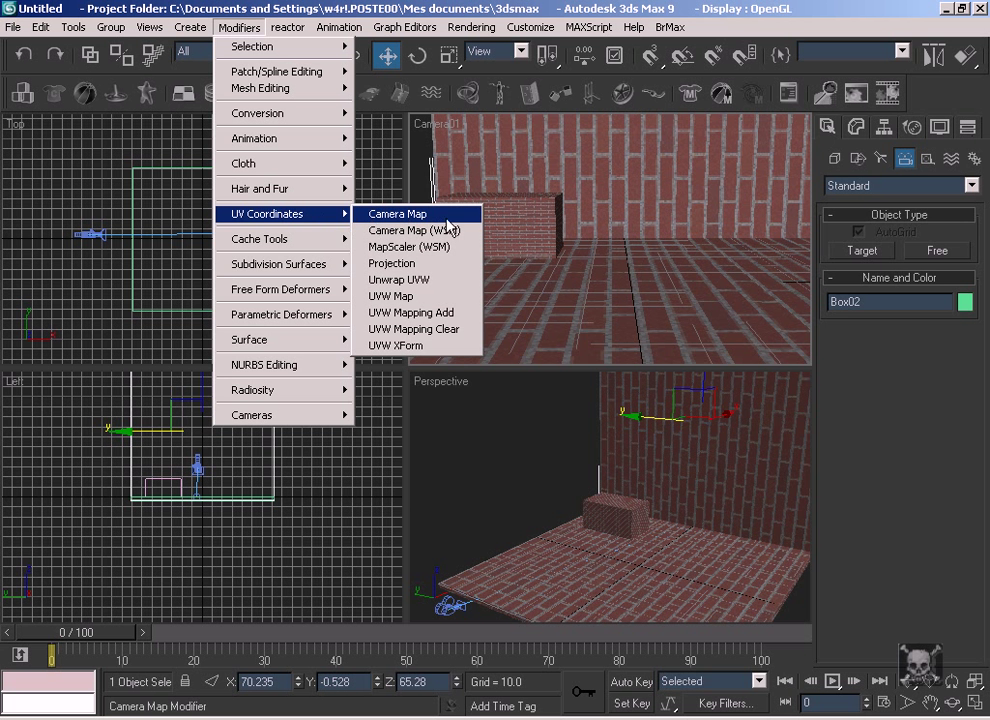
left_click(457, 217)
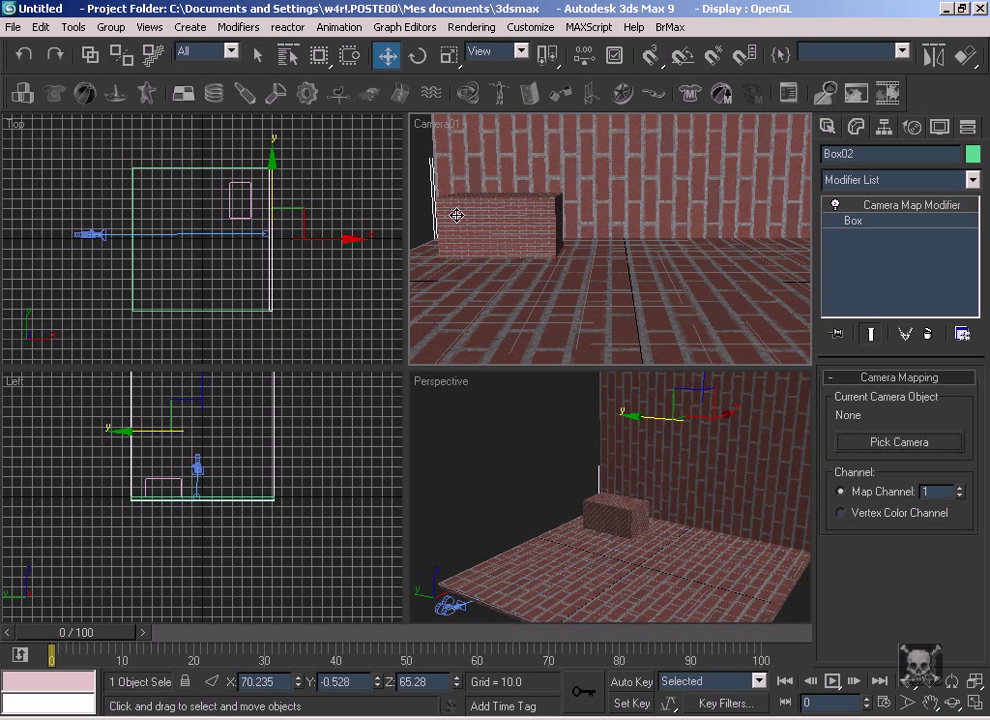
left_click(874, 444)
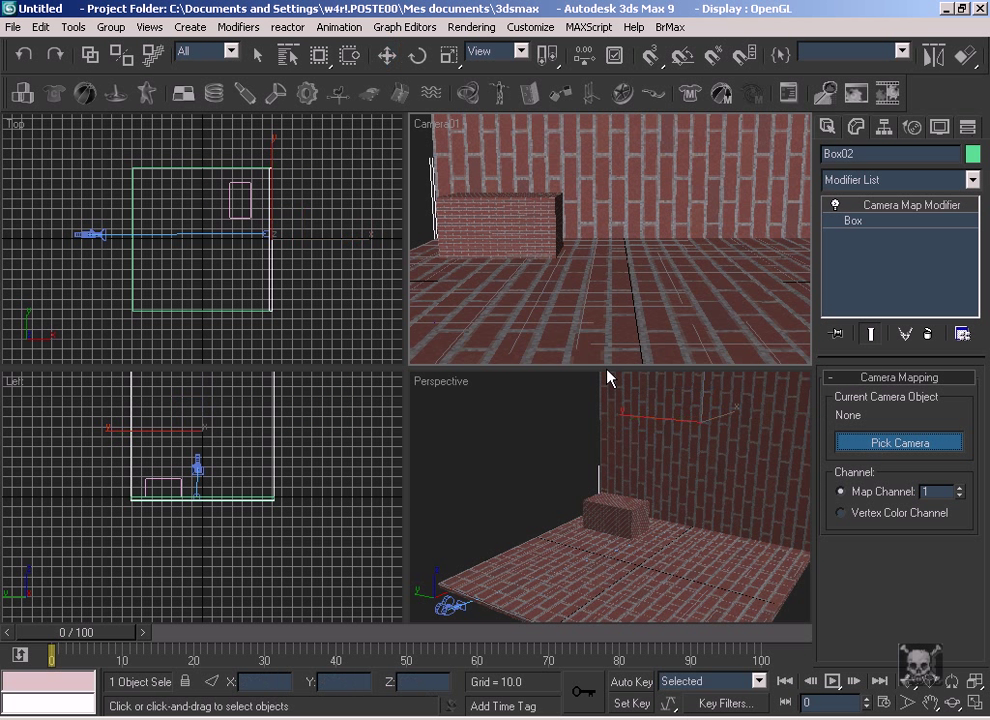
left_click(88, 234)
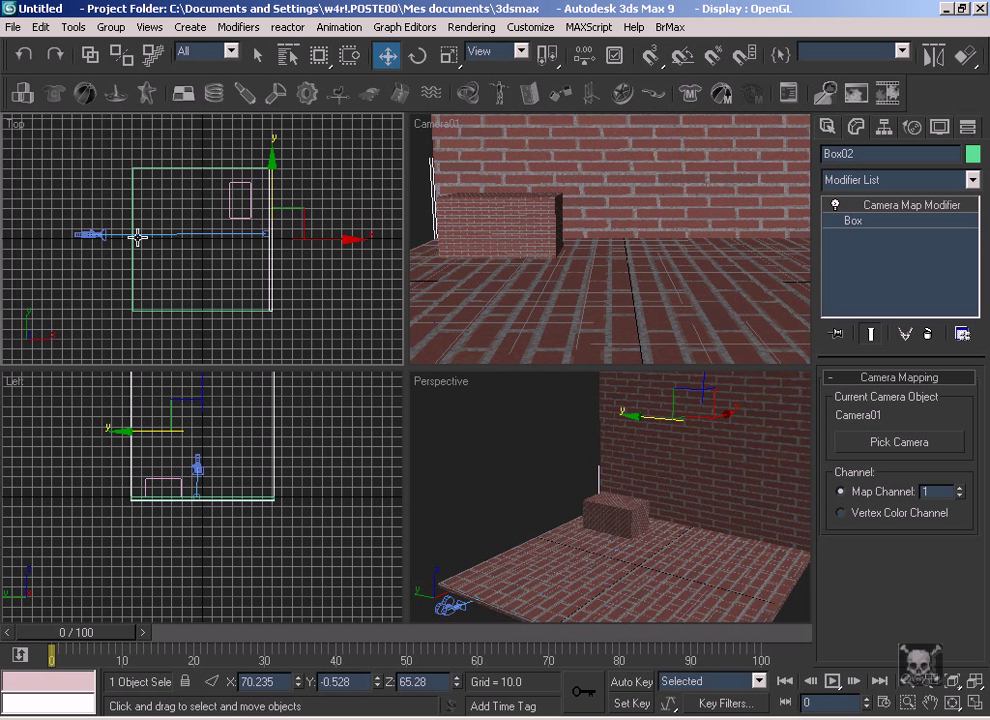
left_click(463, 239)
Step: Add a Camera Map (WSM) binding to Box03 using Camera01
left_click_drag(431, 249, 430, 246)
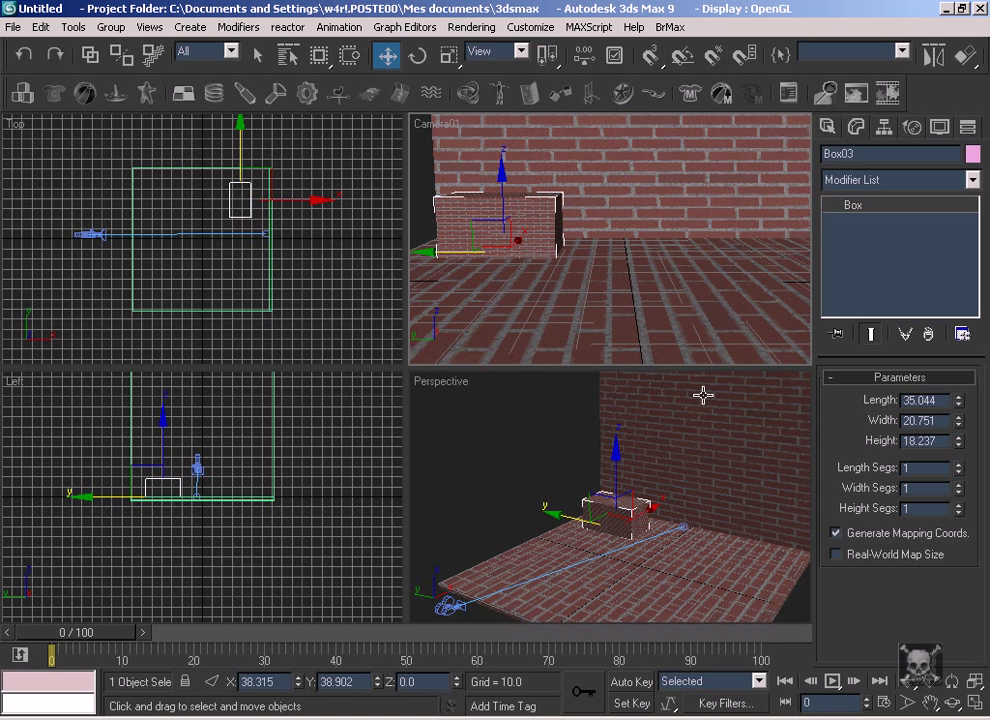
left_click(975, 703)
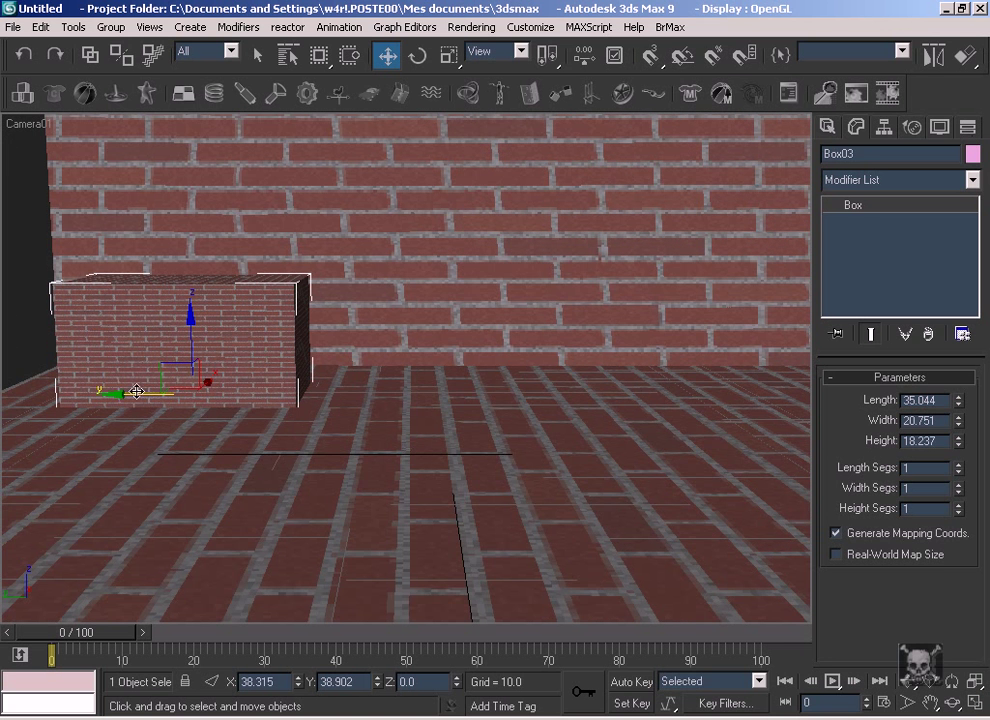
left_click_drag(136, 391, 151, 388)
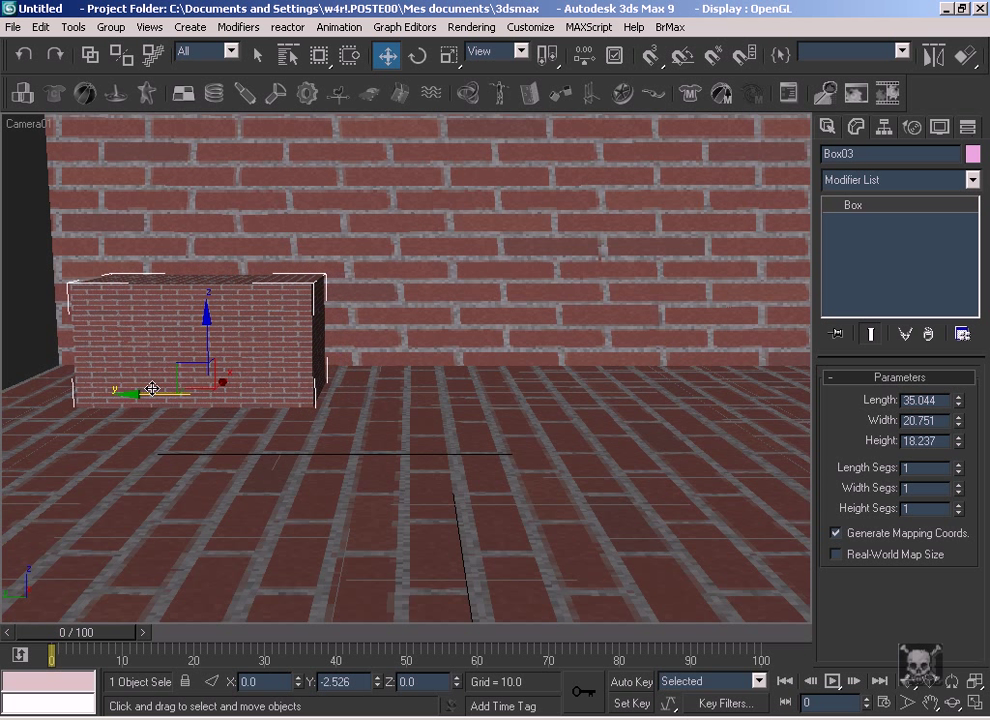
left_click(238, 27)
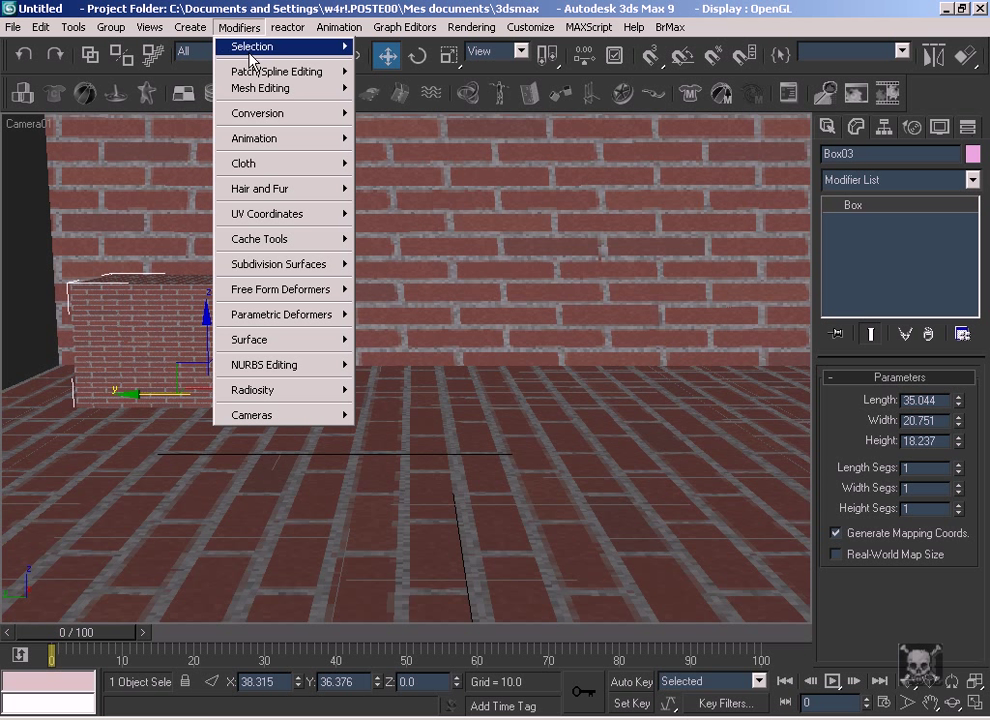
mouse_move(267, 213)
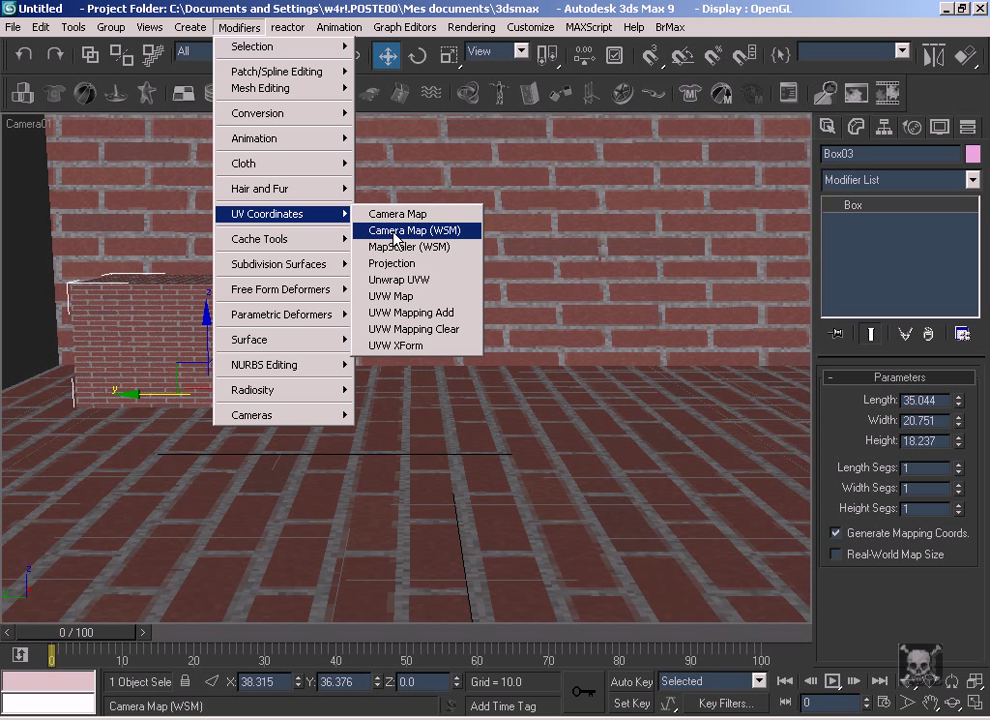
left_click(396, 236)
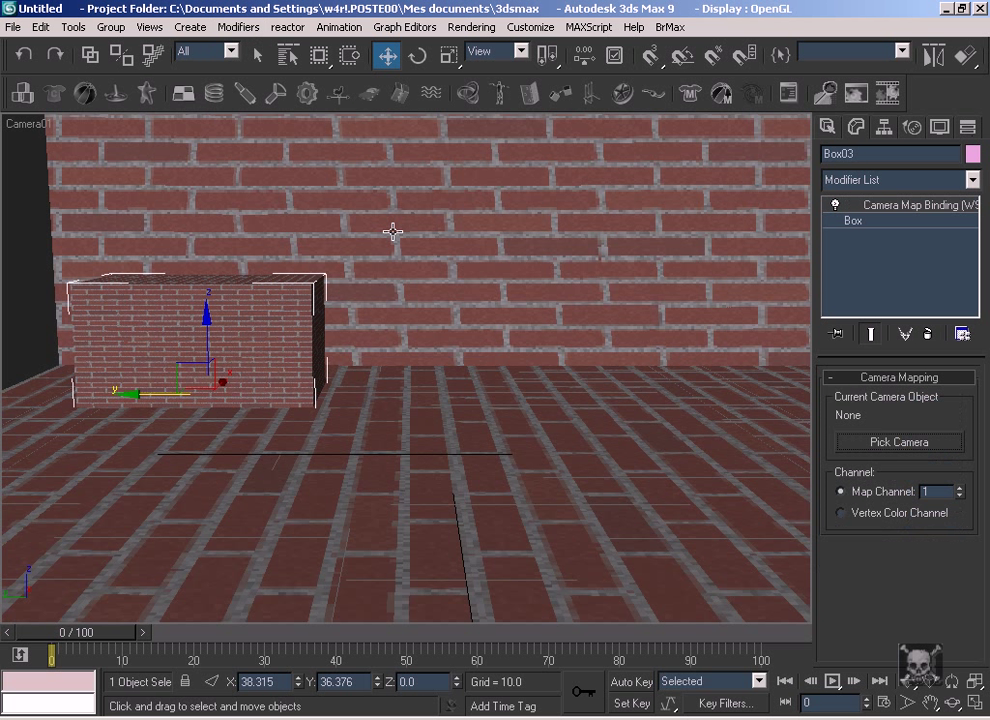
left_click(876, 443)
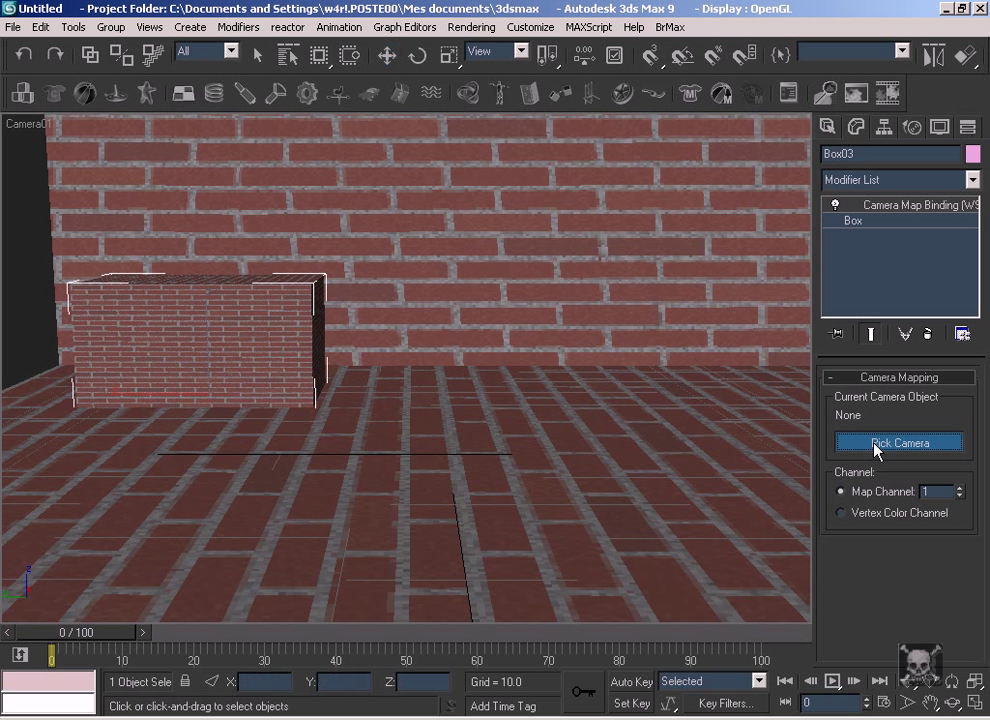
left_click(975, 703)
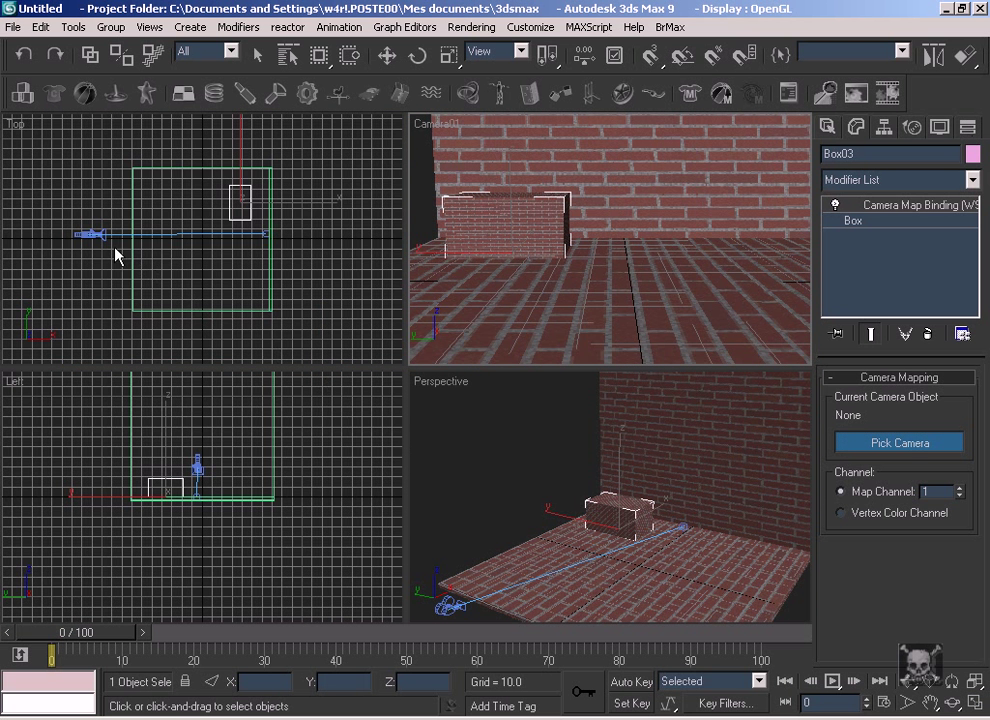
left_click(92, 233)
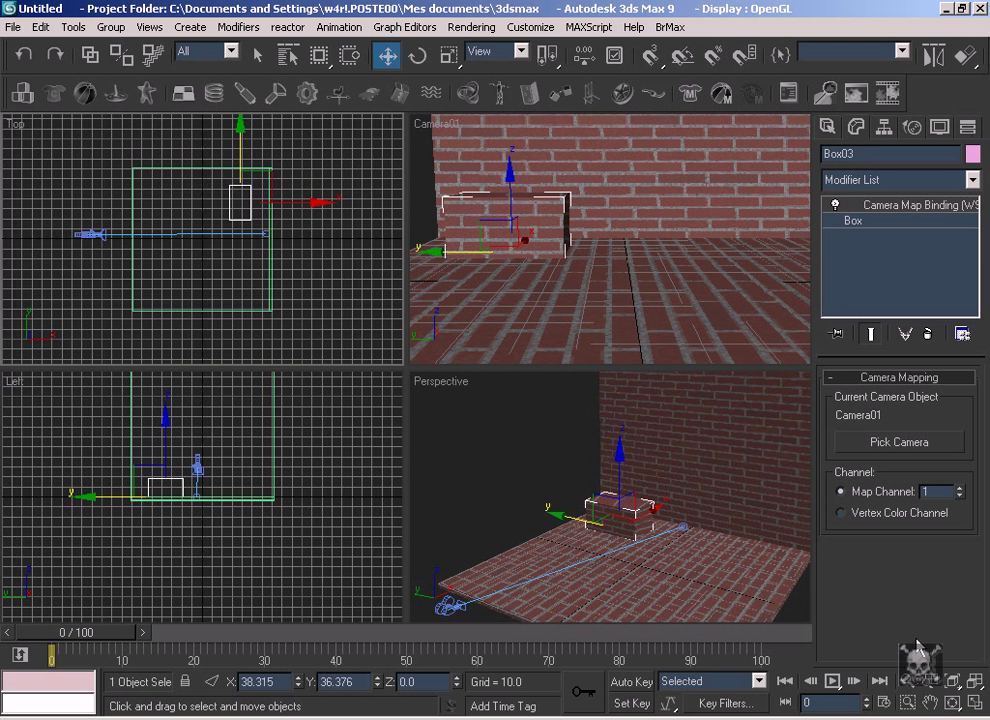
Step: In the maximized Camera view, slide Box03 to the wall's centre and raise it to Z 14.739
left_click(977, 704)
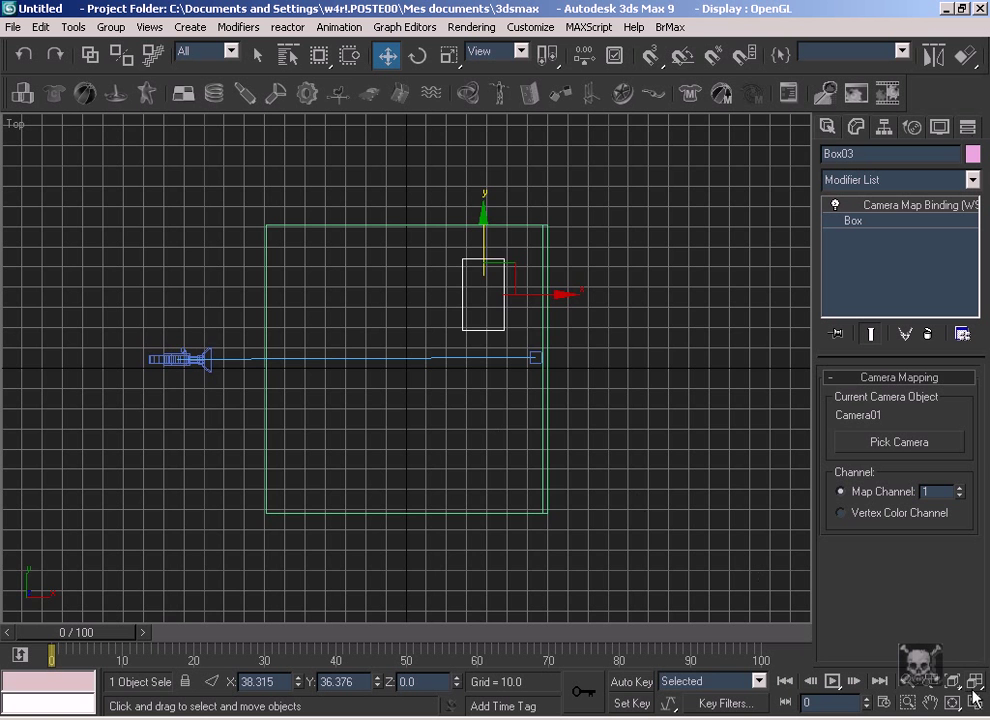
left_click(975, 701)
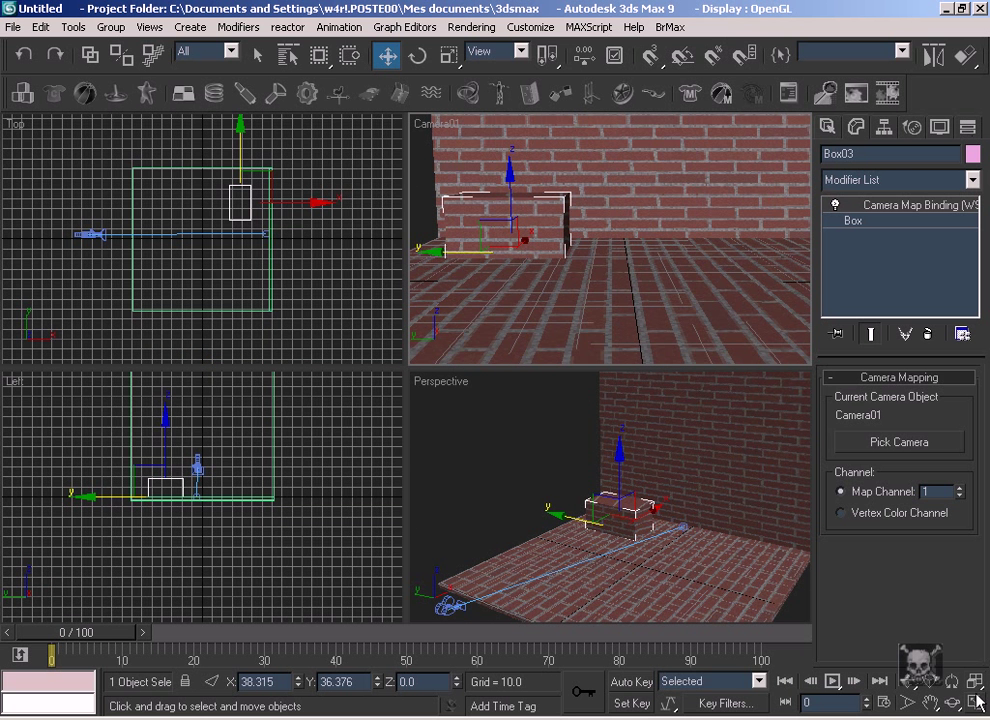
right_click(459, 356)
key("alt+w")
mouse_move(157, 394)
left_mouse_down()
mouse_move(612, 397)
mouse_move(215, 395)
mouse_move(393, 396)
left_mouse_up()
left_click_drag(460, 343, 462, 242)
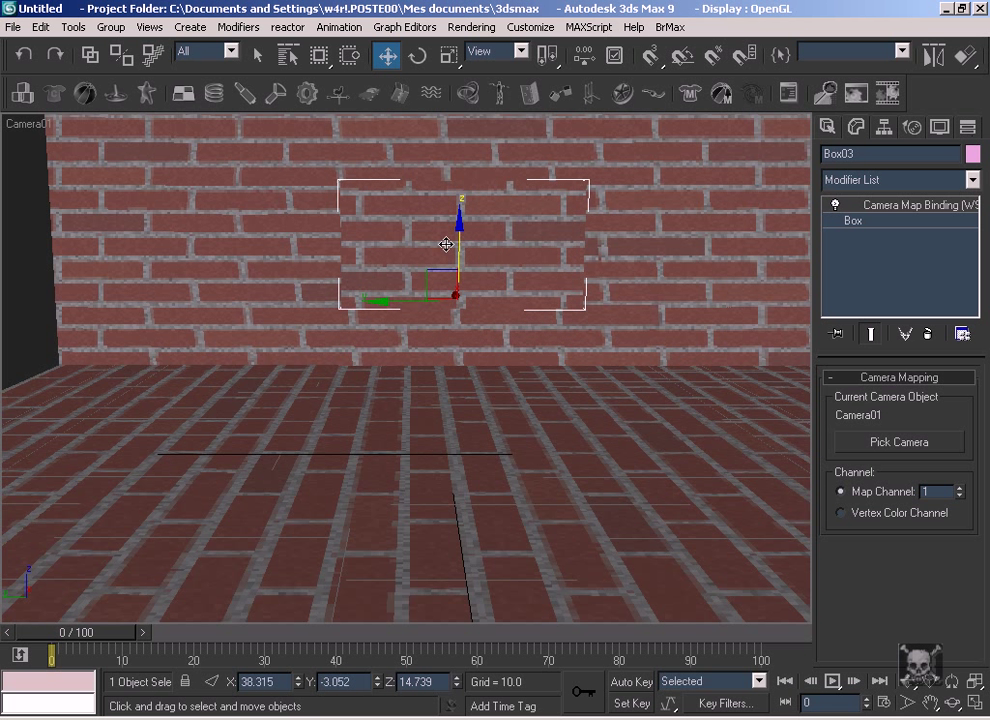
Step: Render a 320x240 test frame from Camera01, then close the render windows
left_click(472, 27)
left_click(481, 49)
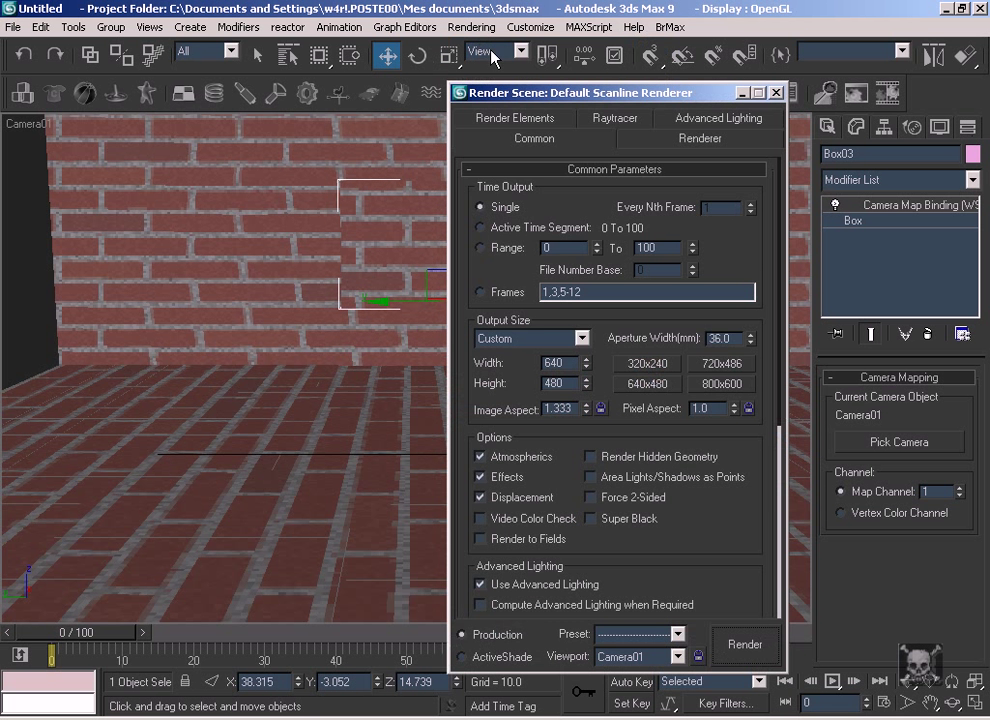
left_click(645, 368)
left_click(745, 644)
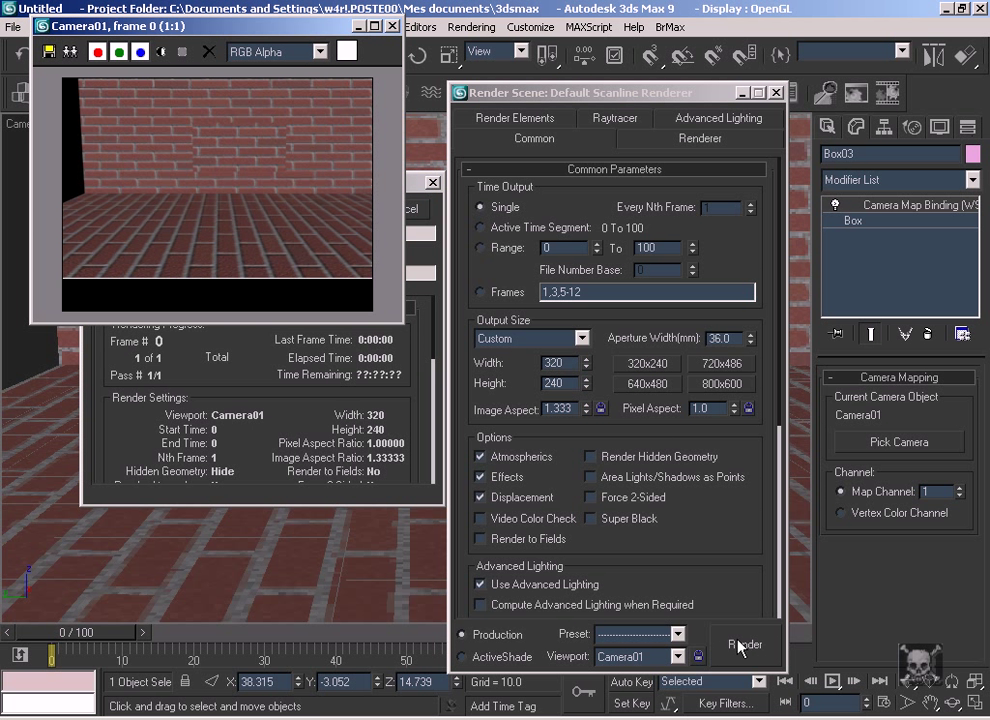
left_click(393, 27)
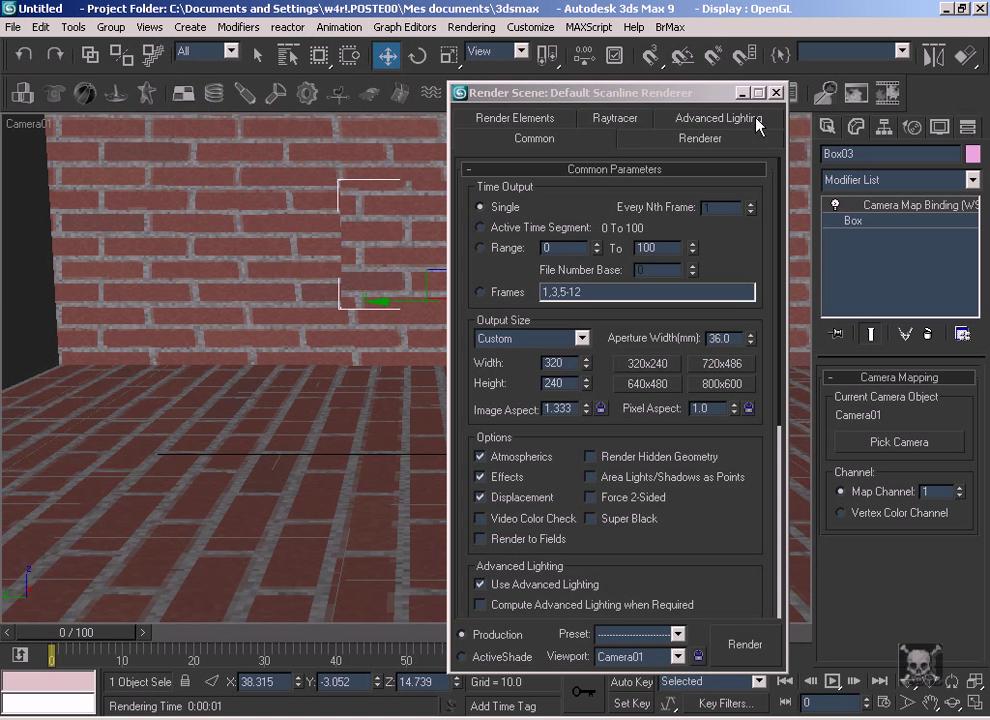
left_click(776, 92)
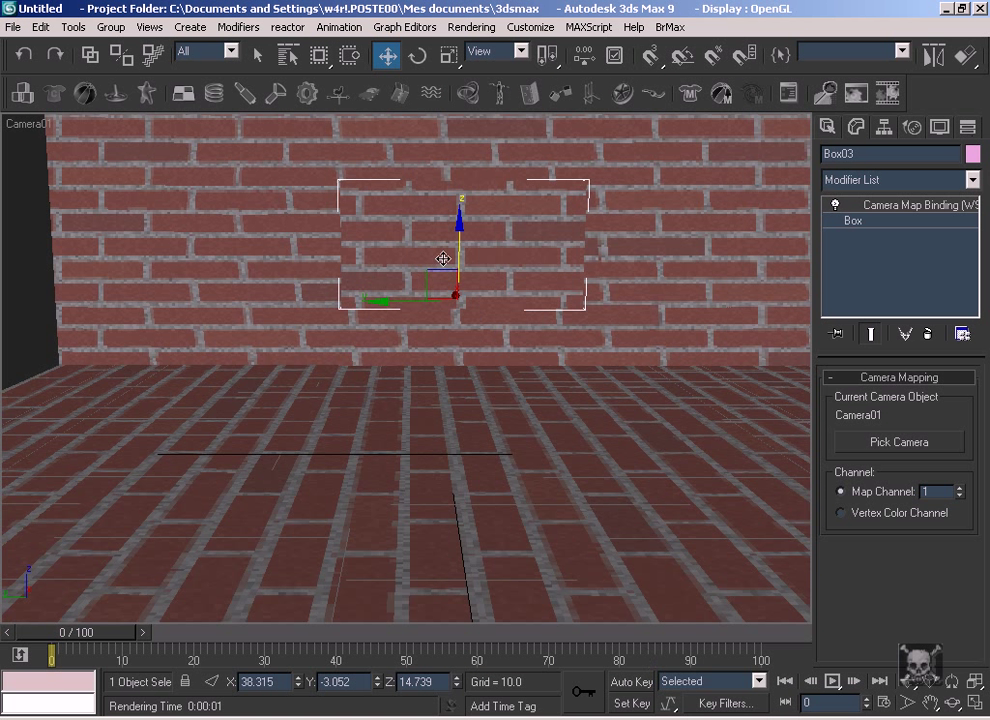
Step: With Auto Key on, slide Box03 from the wall's left end to its centre at frame 27
left_click_drag(442, 259, 119, 288)
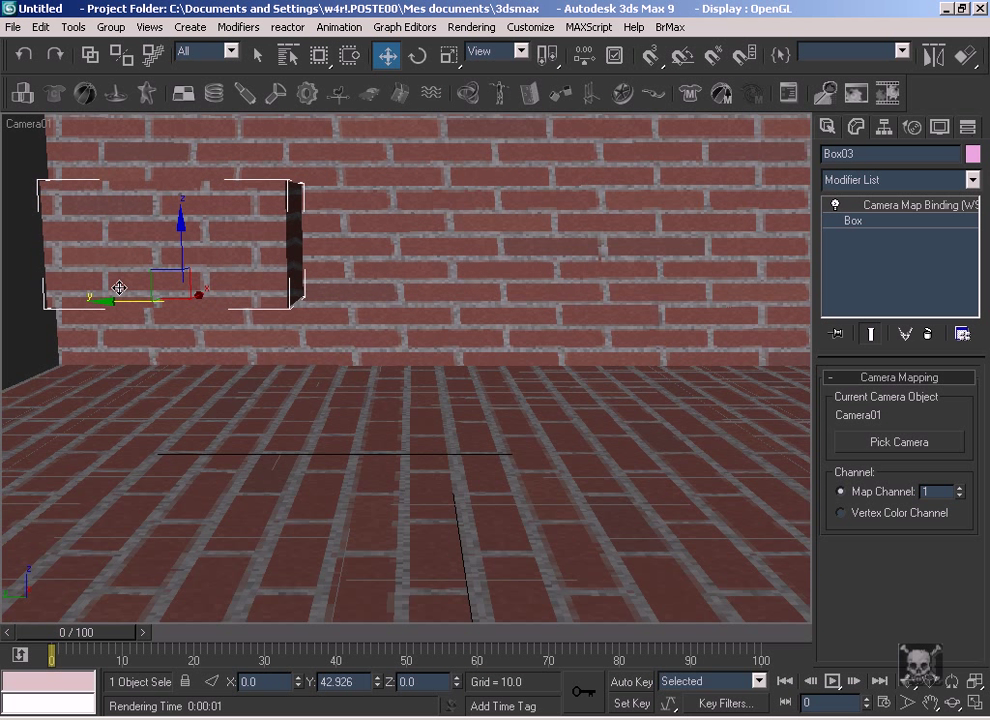
left_click(645, 686)
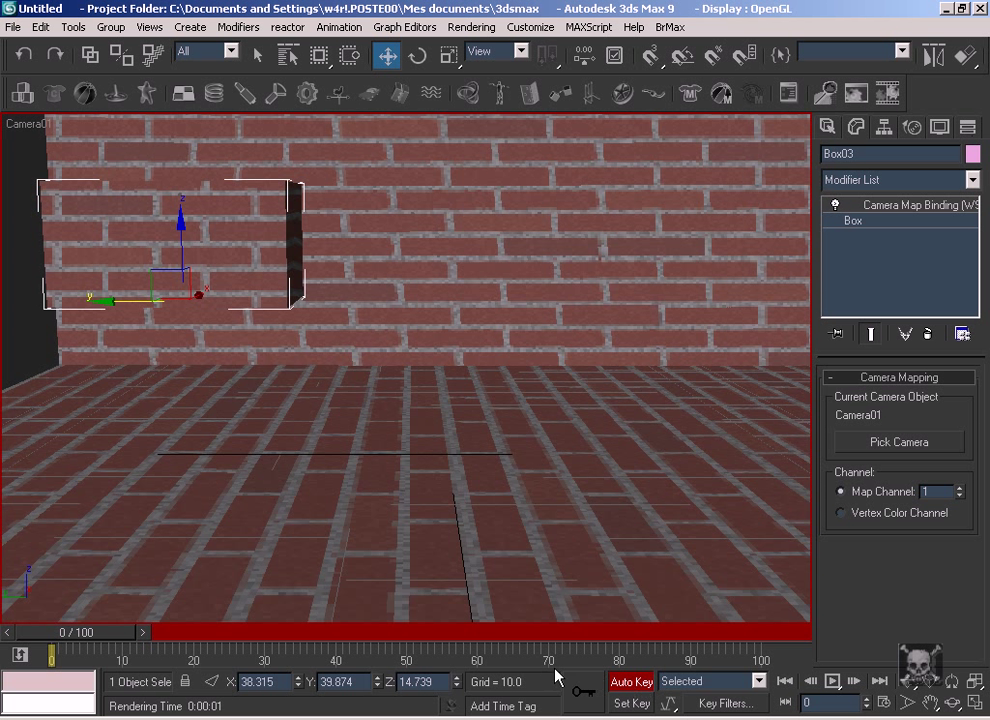
left_click_drag(106, 633, 283, 638)
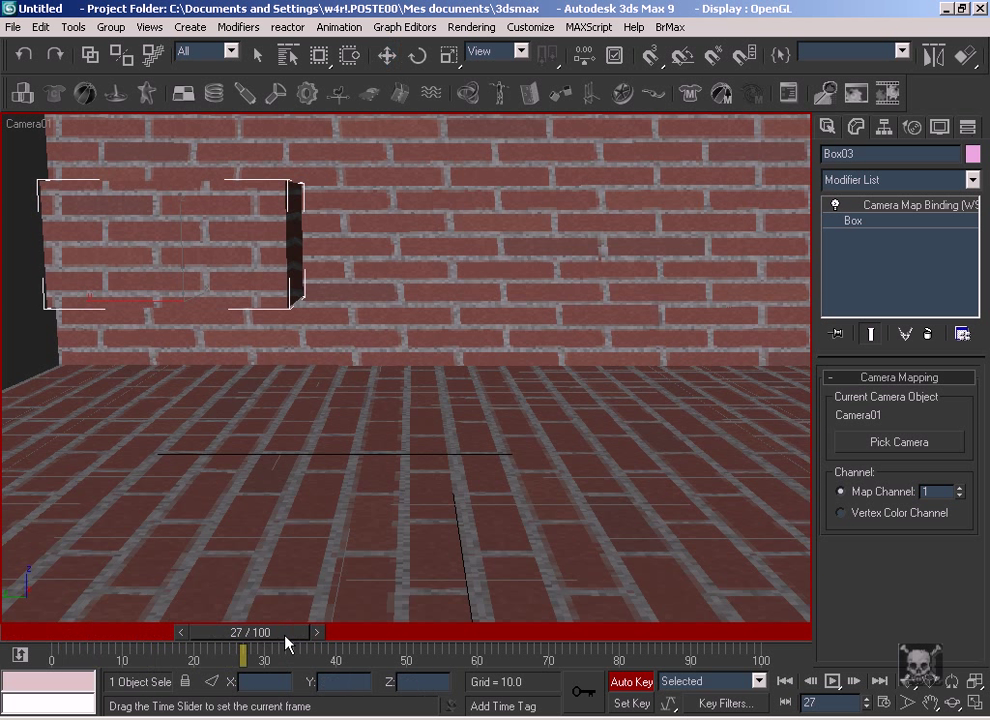
left_click_drag(130, 302, 346, 302)
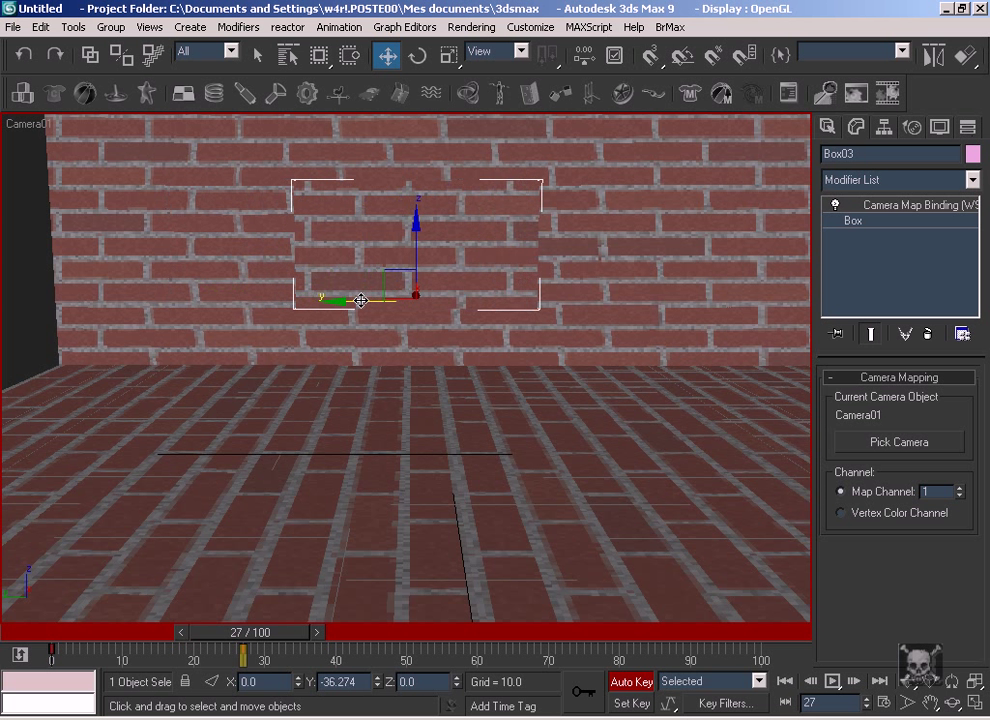
Step: Key Box03 further right at frame 66 and past the wall's edge at 95, then play it back
mouse_move(298, 632)
left_mouse_down()
mouse_move(549, 645)
mouse_move(540, 640)
left_mouse_up()
key("w")
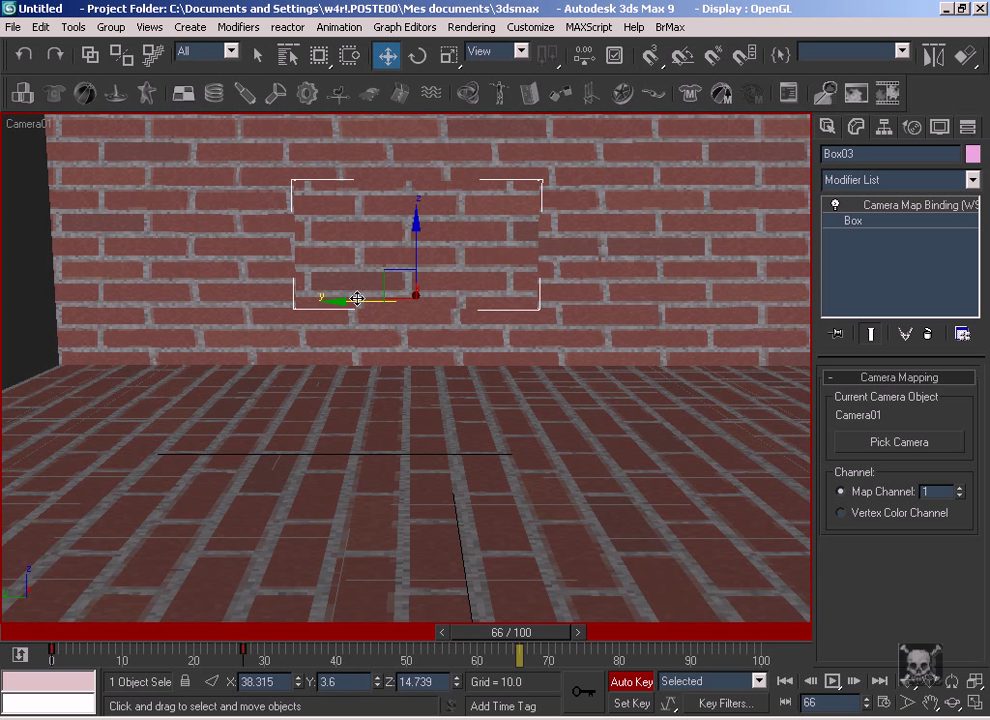
left_click_drag(357, 299, 527, 299)
left_click_drag(515, 652, 701, 634)
left_click_drag(531, 318, 895, 294)
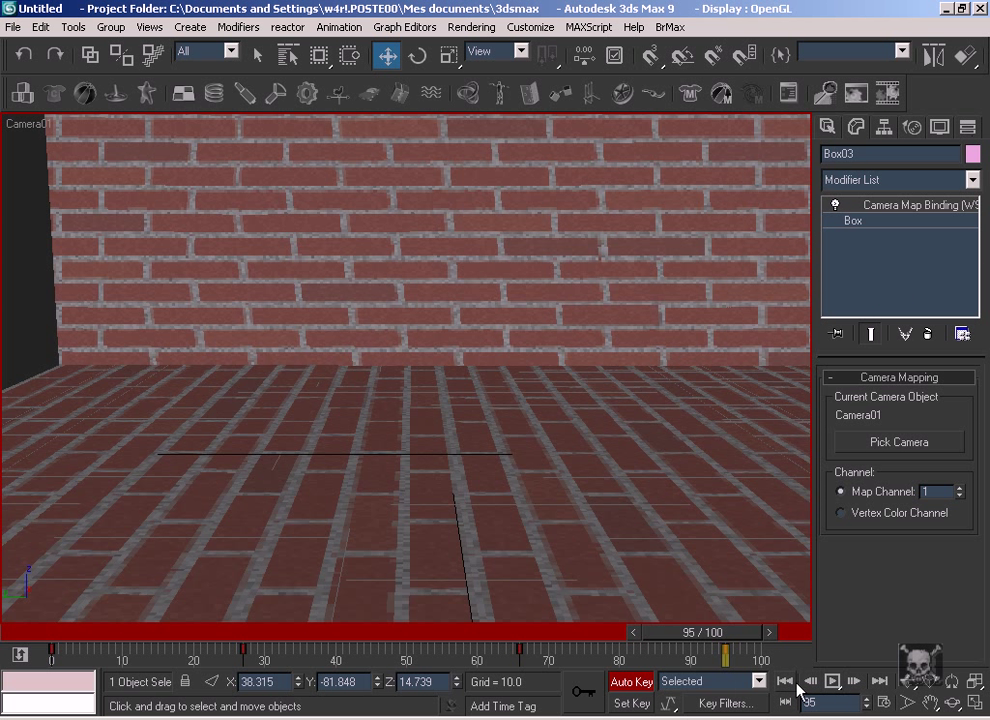
left_click(641, 686)
left_click(785, 681)
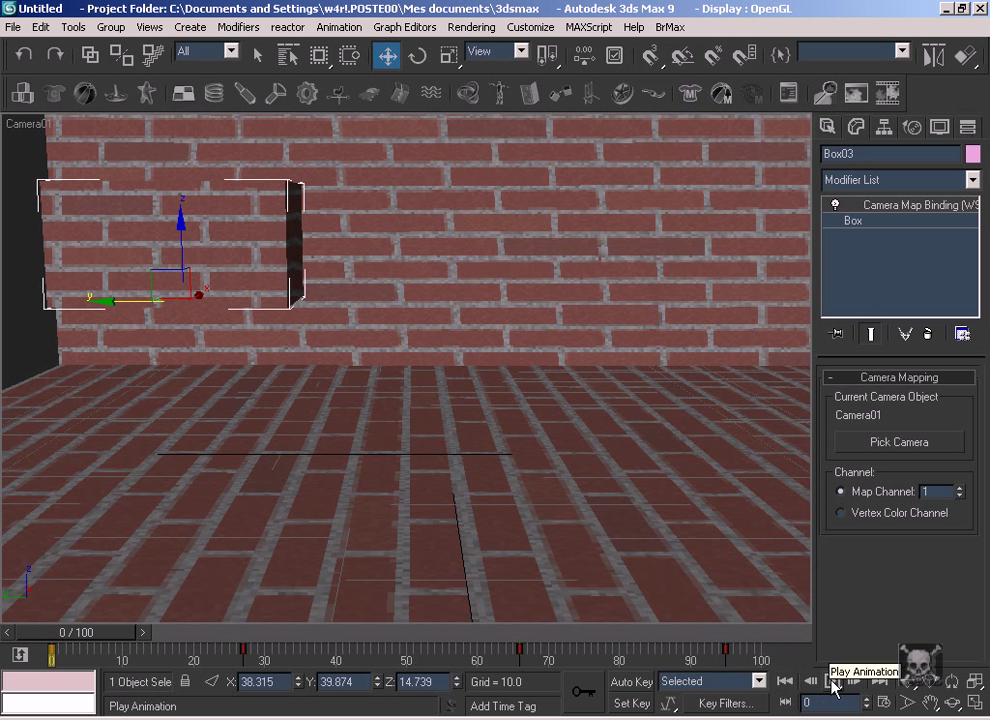
left_click(832, 681)
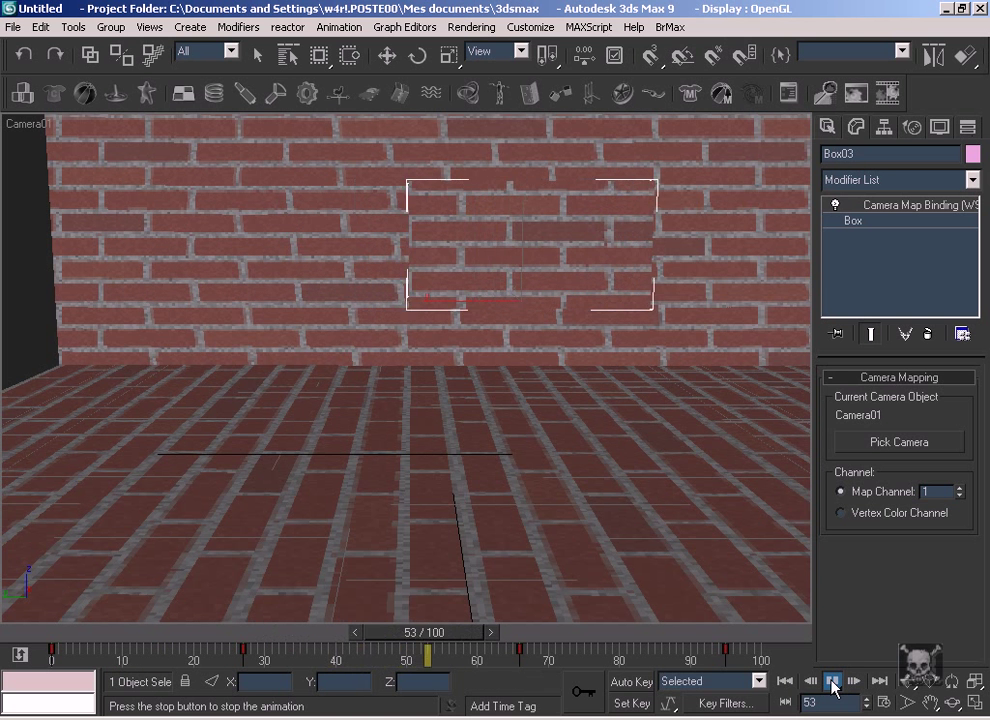